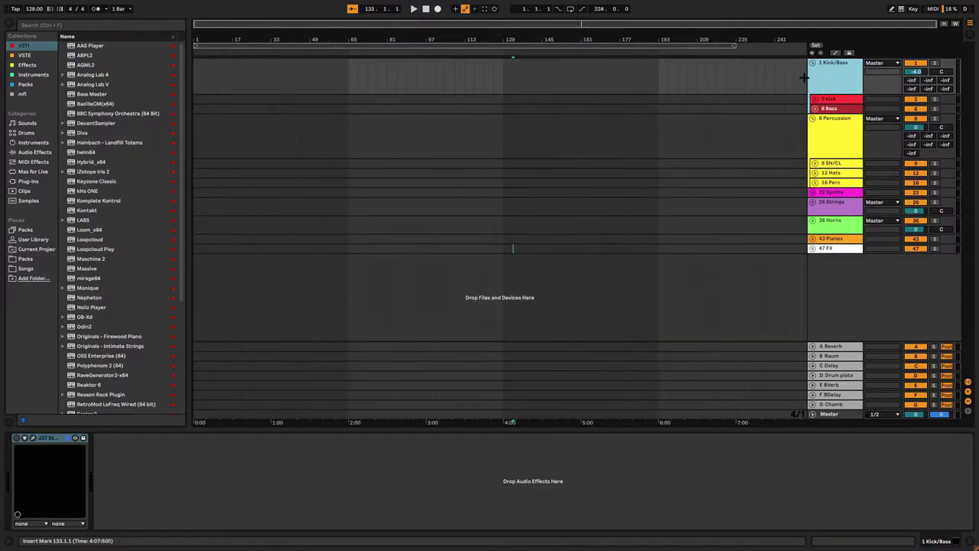
Unfold the 2 kick group and its 4 Kick Bass subgroup, and select the 3 Kick track.
left_click(832, 108)
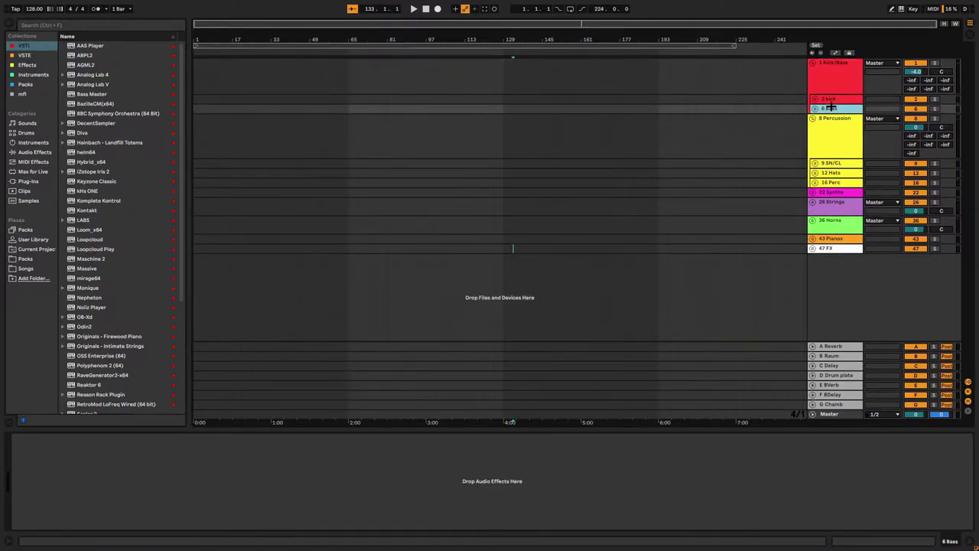
left_click(815, 99)
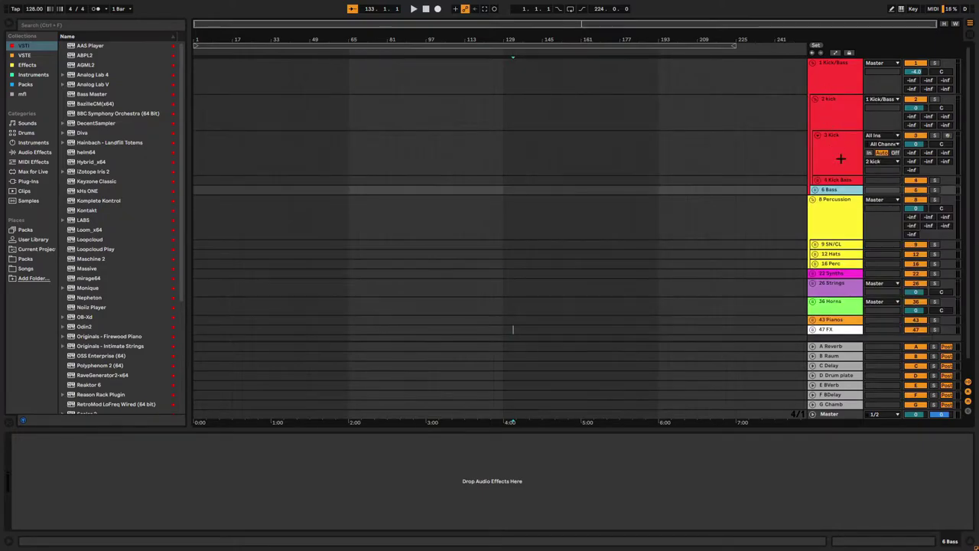
left_click(827, 144)
left_click(818, 181)
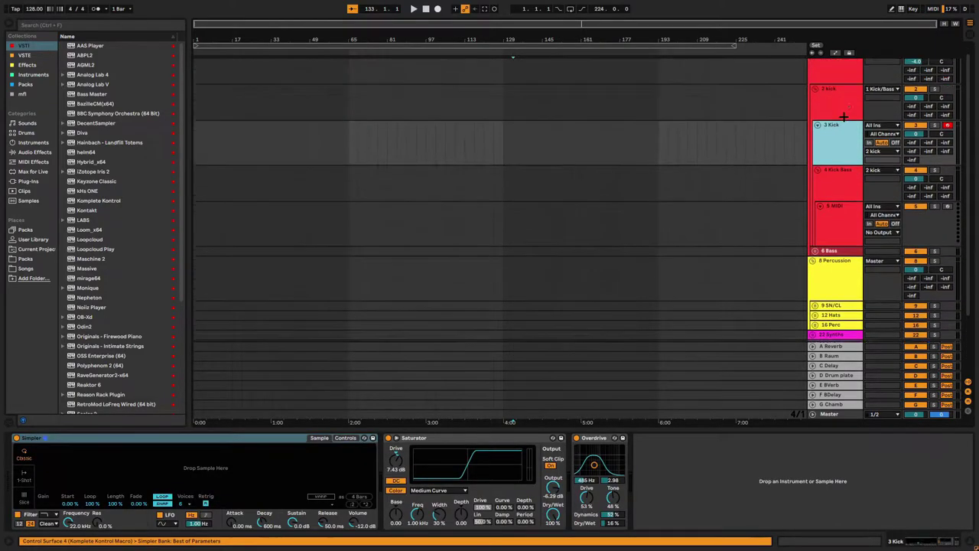
Switch to the Session View and examine the device chains of tracks 1 Kick/Bass through 5 MIDI.
key("Tab")
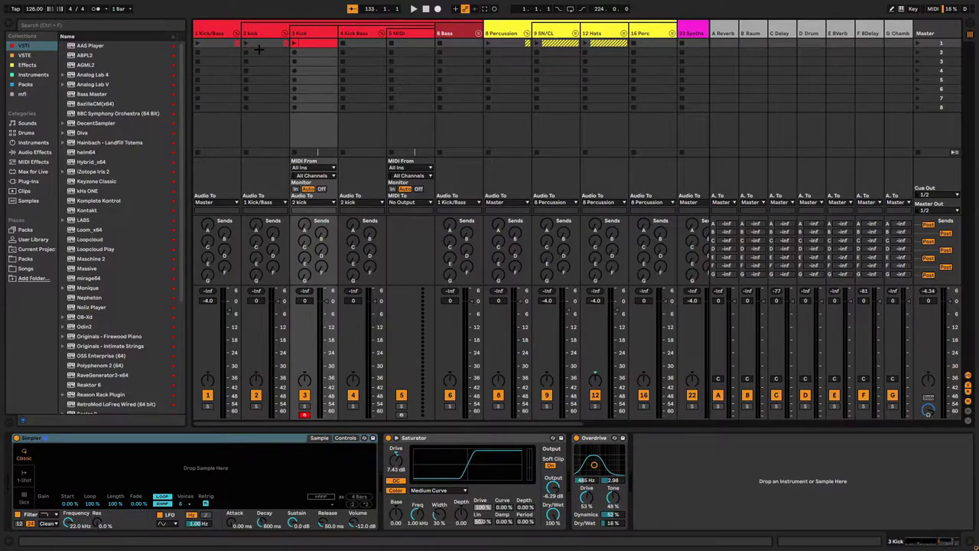
left_click(211, 29)
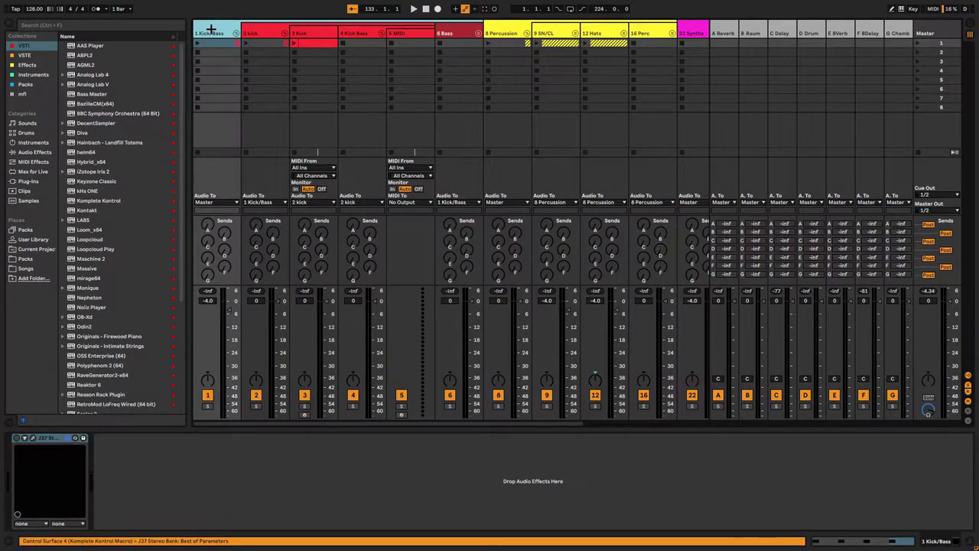
left_click(262, 29)
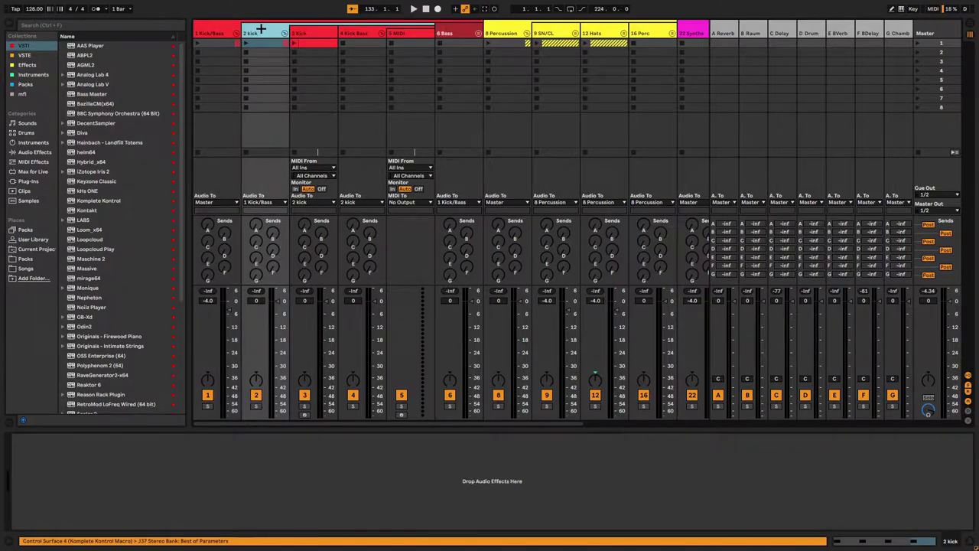
left_click(323, 33)
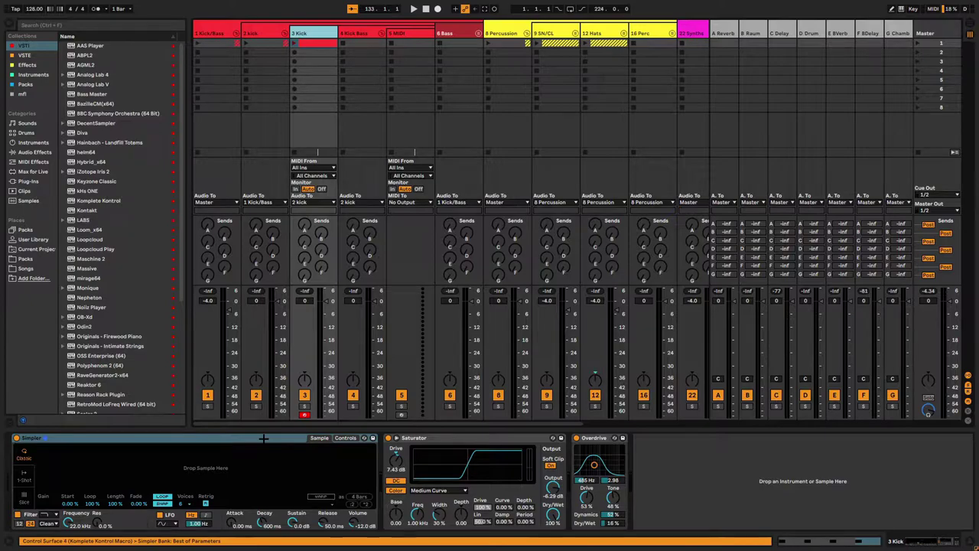
left_click(301, 44)
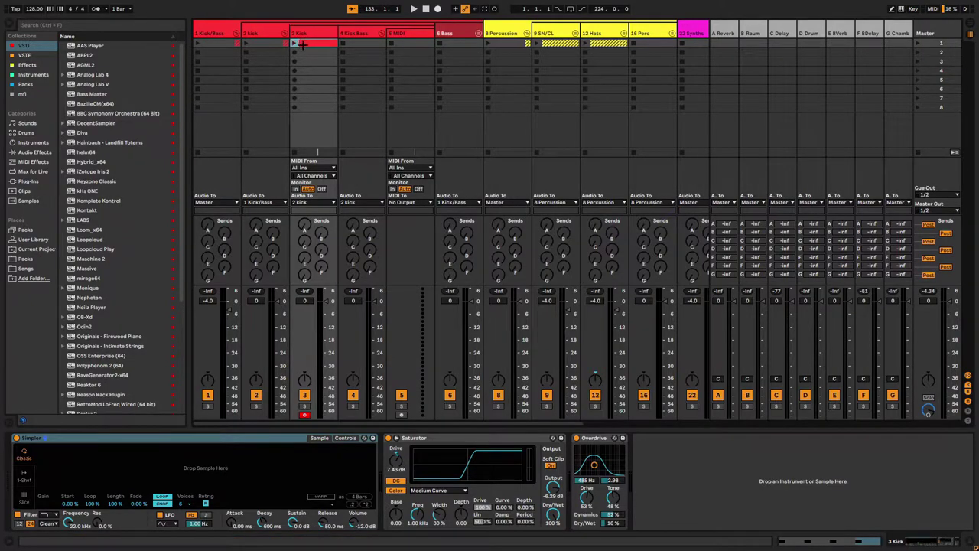
left_click(368, 43)
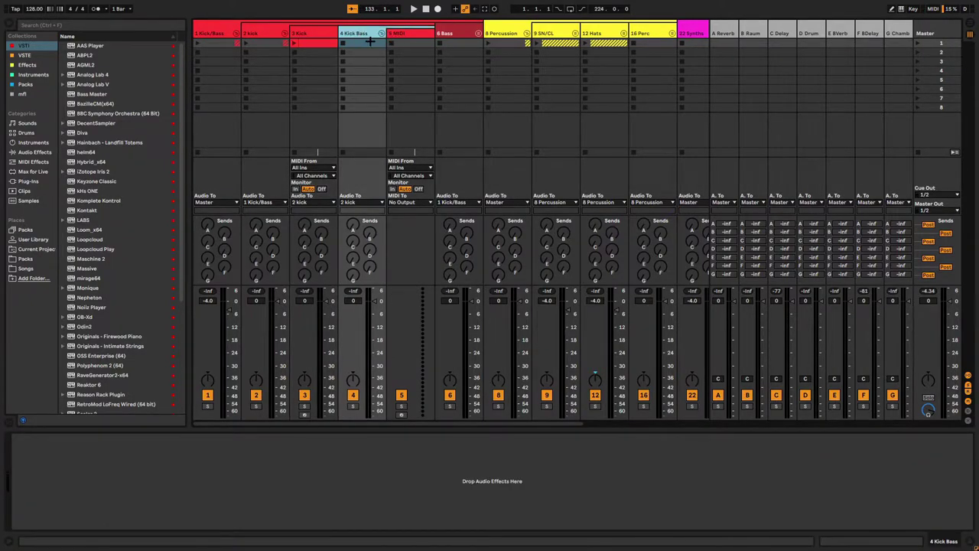
left_click(413, 40)
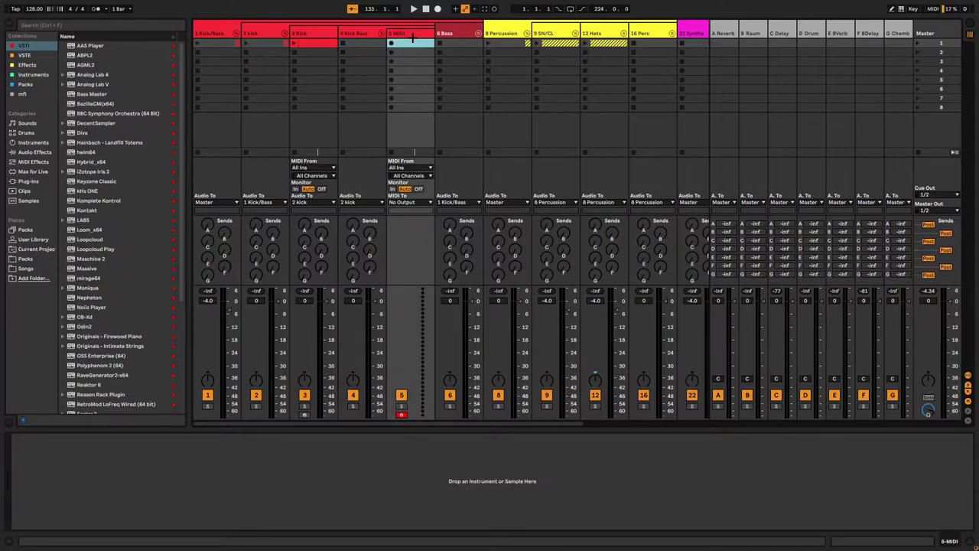
left_click(413, 33)
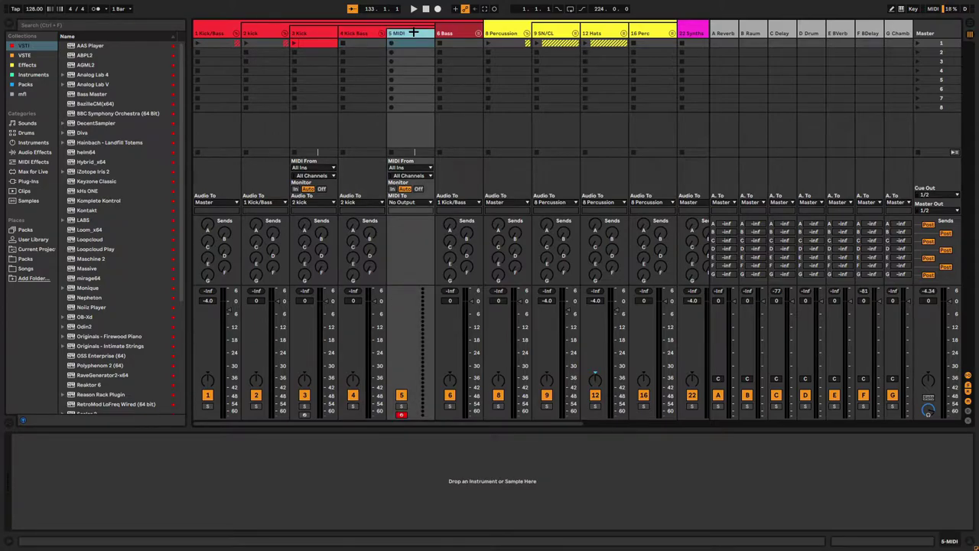
Unfold the 6 Bass group and select the 7 MIDI track inside it.
left_click(465, 33)
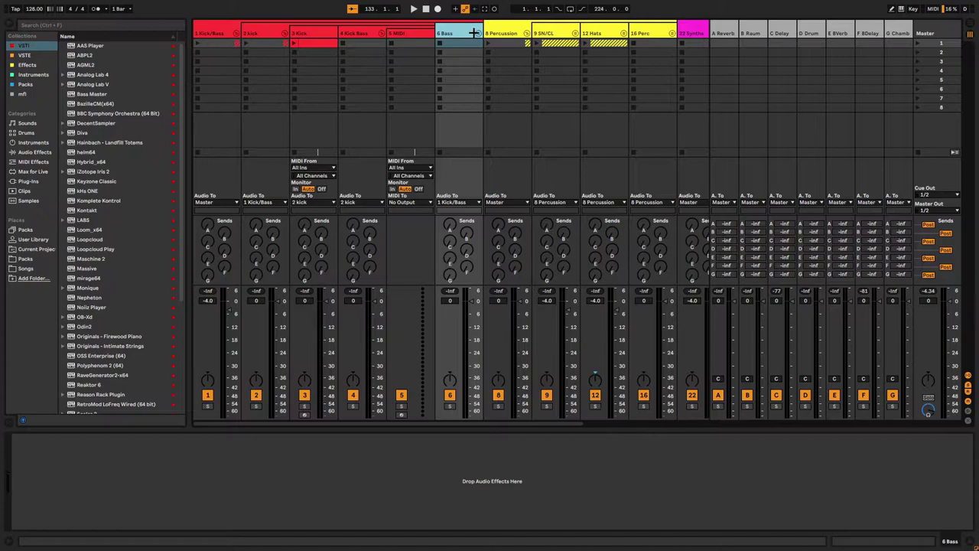
left_click(478, 33)
left_click(498, 33)
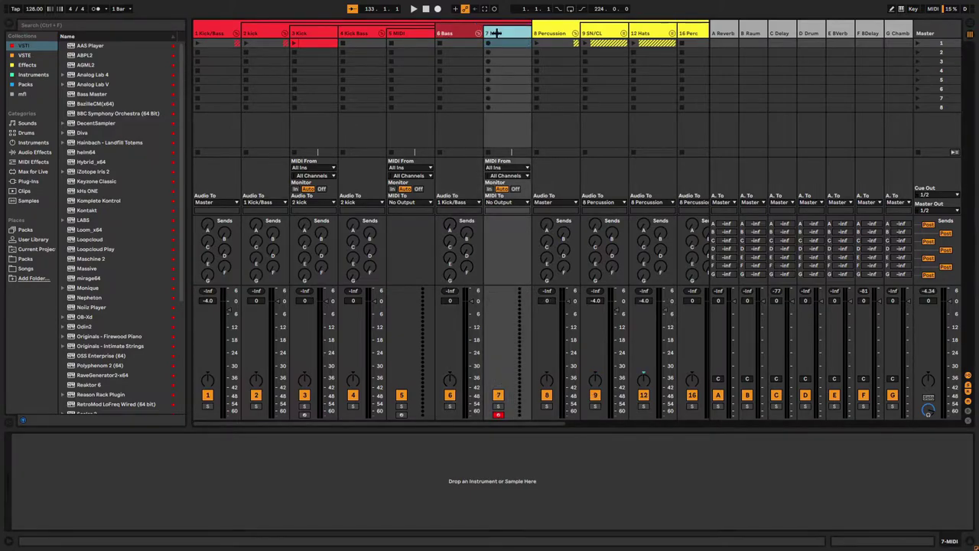
Fold the 1 Kick/Bass group and view its J37 Stereo plug-in window, closing it again.
left_click(235, 33)
left_click(236, 27)
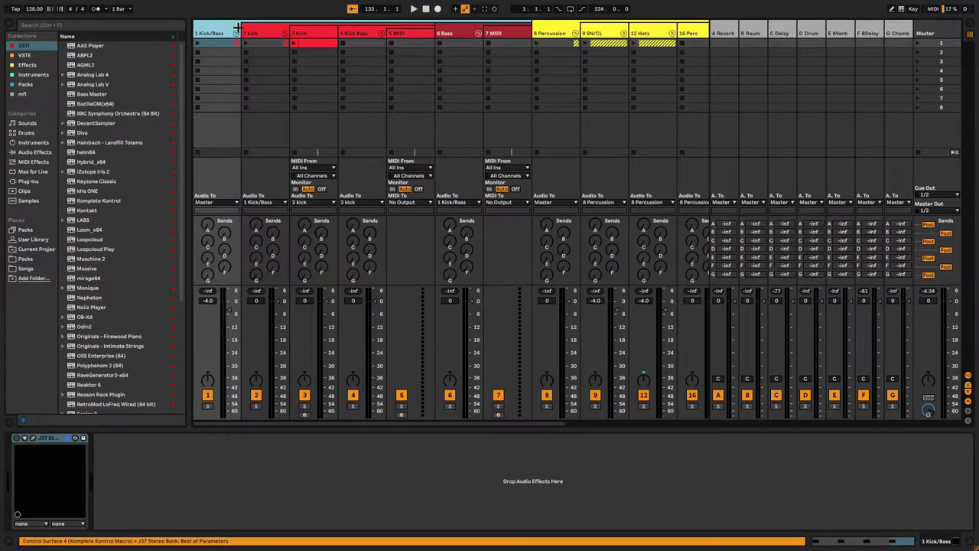
left_click(237, 31)
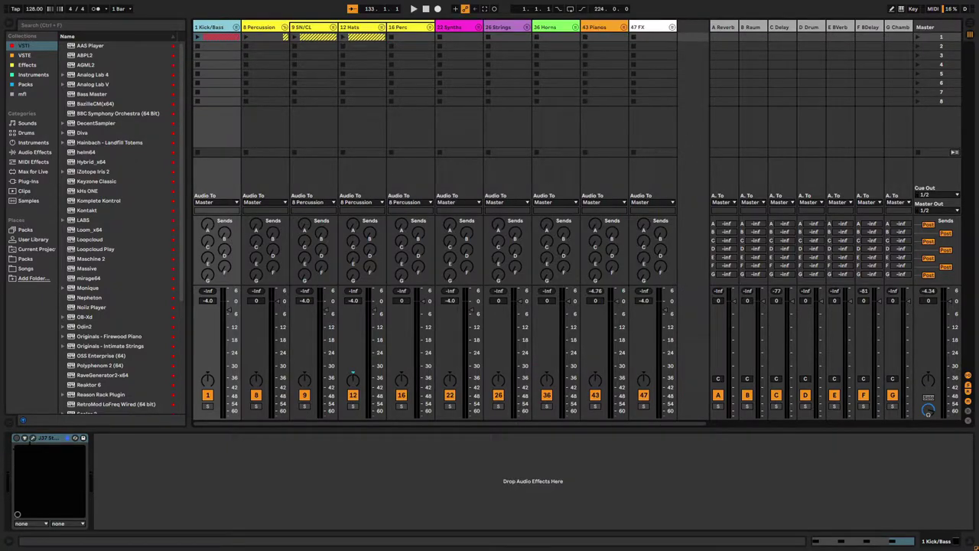
left_click(33, 438)
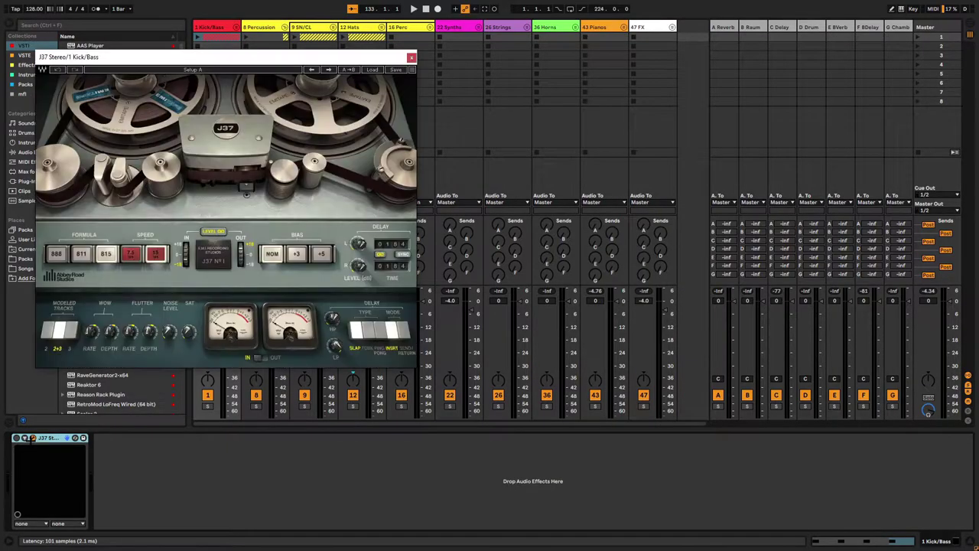
left_click(32, 439)
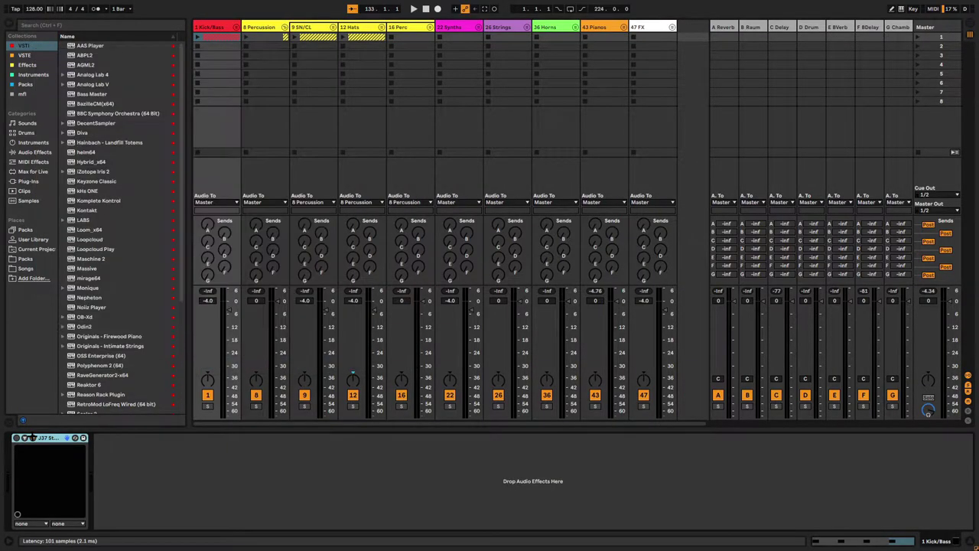
Unfold the 1 Kick/Bass group and examine the devices on its kick, bass and MIDI tracks.
left_click(237, 29)
left_click(252, 32)
left_click(300, 32)
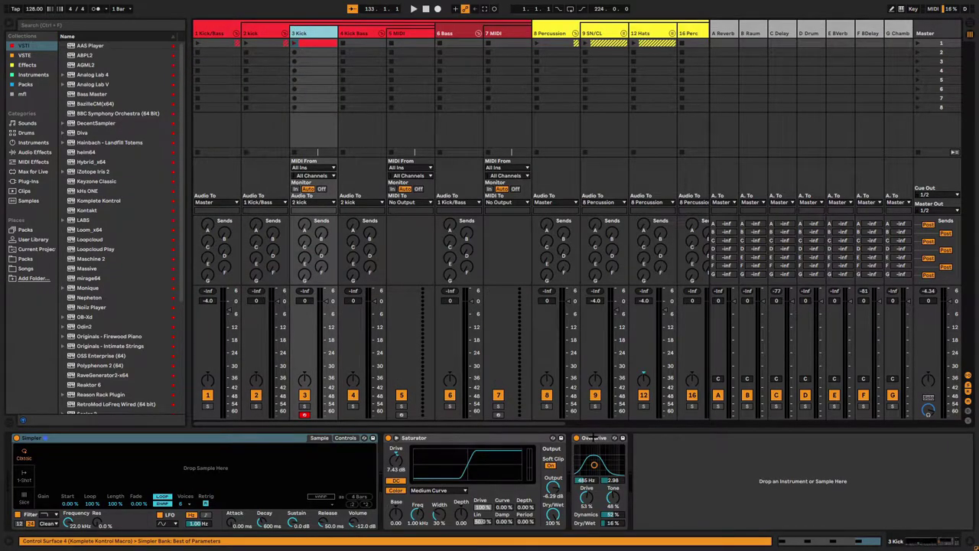
left_click(397, 33)
left_click(460, 32)
left_click(358, 30)
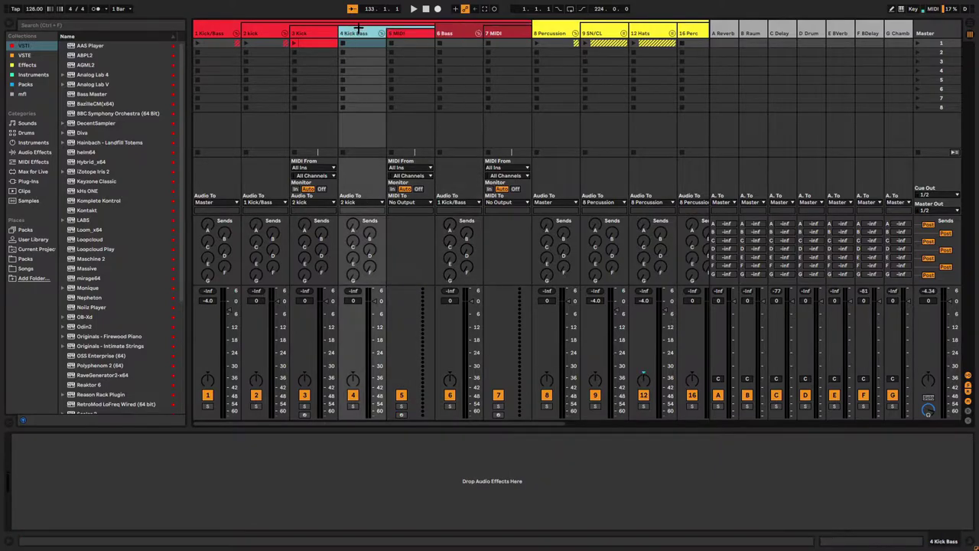
Fold the 1 Kick/Bass group and select the 8 Percussion group in the Arrangement View.
left_click(236, 34)
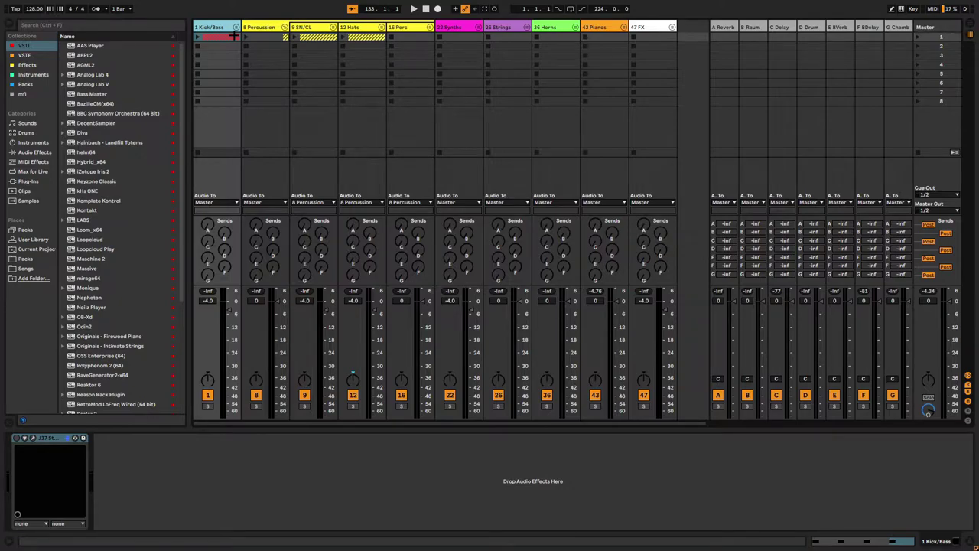
key("Tab")
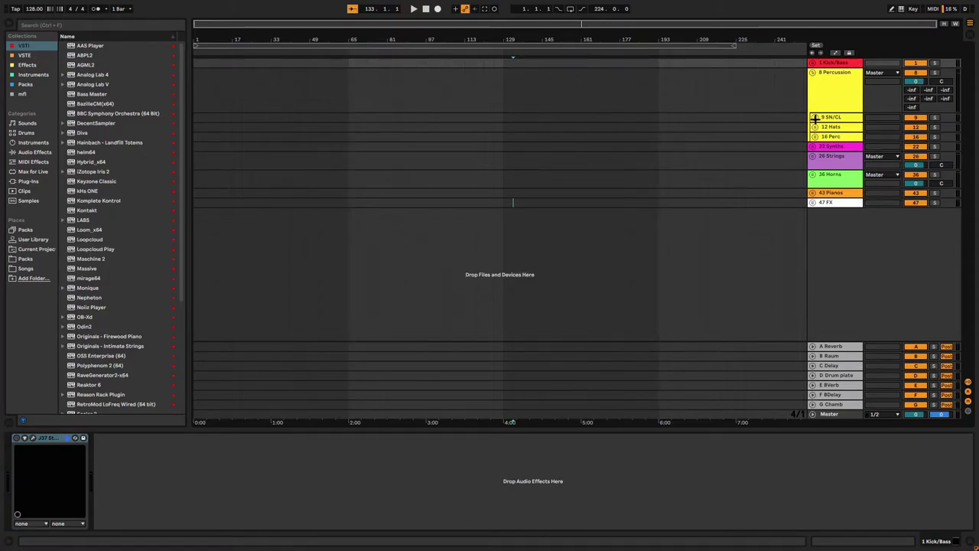
left_click(822, 89)
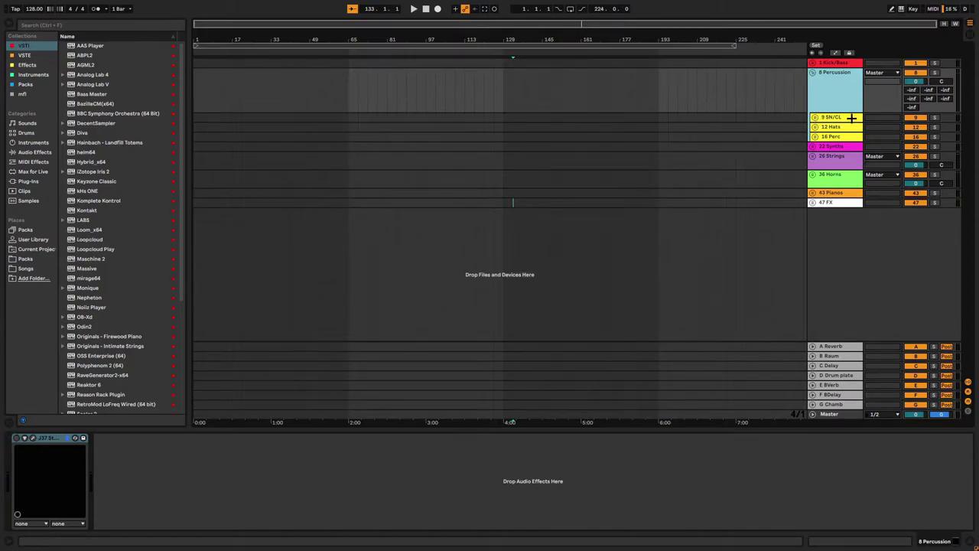
Unfold the 9 SN/CL group and adjust band 6 of its SNARE/CLAP EQ to 7.58 kHz with 1.36 dB gain.
left_click(816, 117)
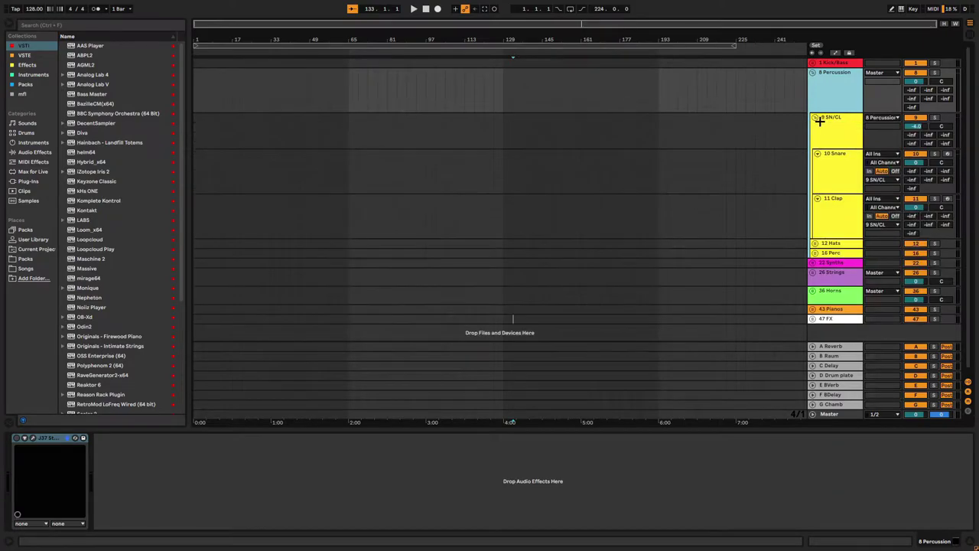
left_click(838, 124)
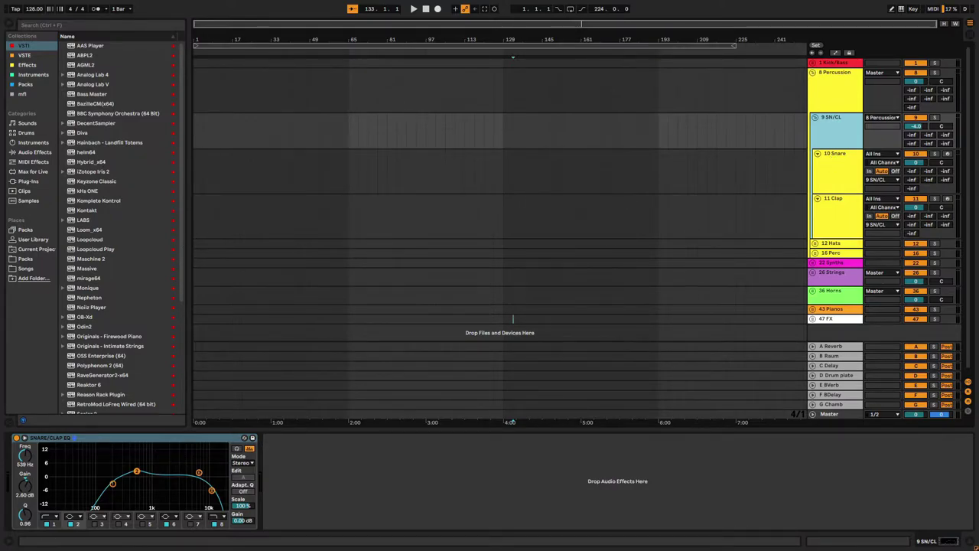
left_click_drag(199, 472, 201, 473)
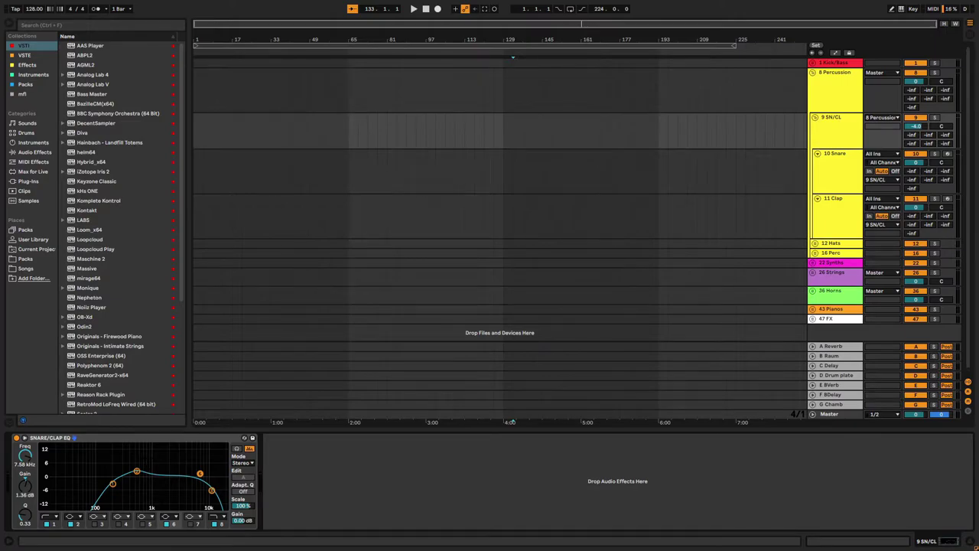
Examine the device chains of the 10 Snare and 11 Clap tracks.
left_click(846, 171)
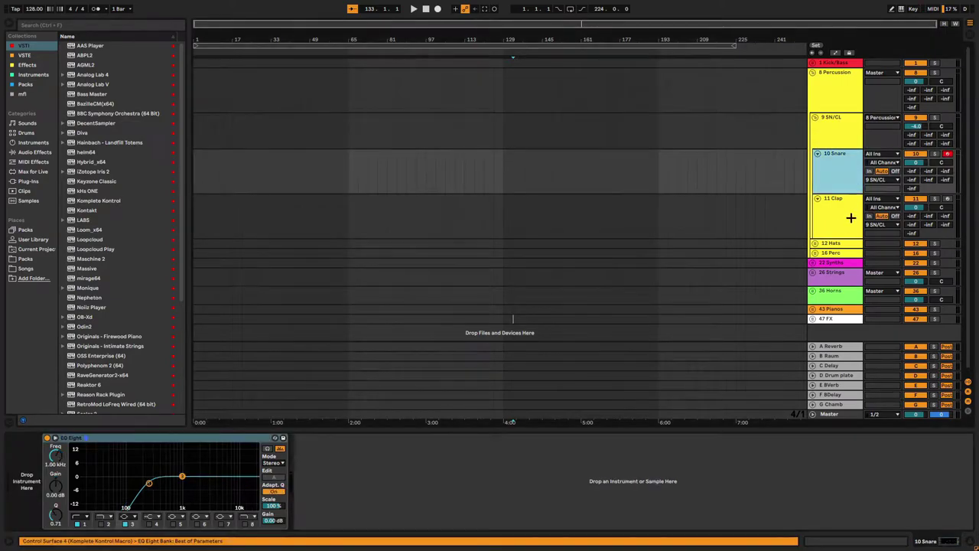
left_click(847, 217)
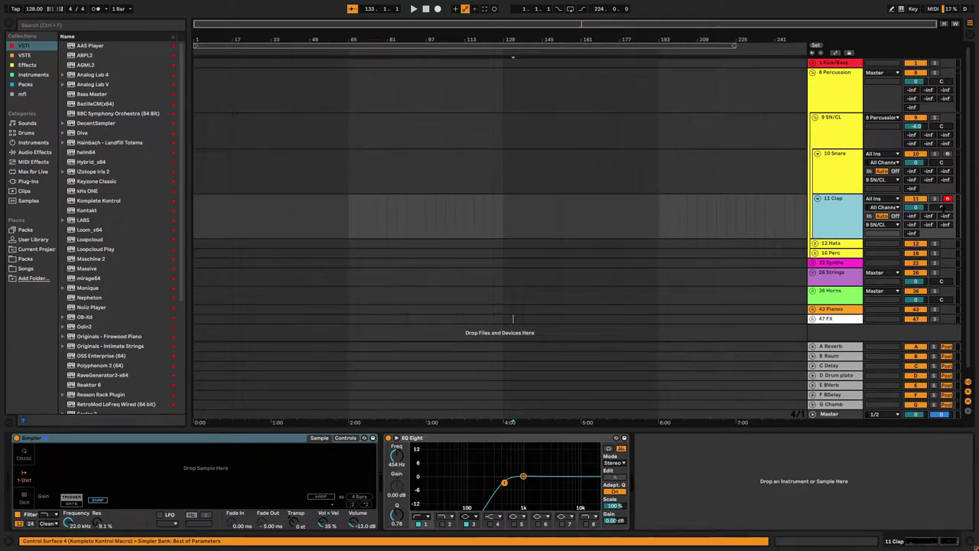
left_click(824, 179)
left_click(833, 228)
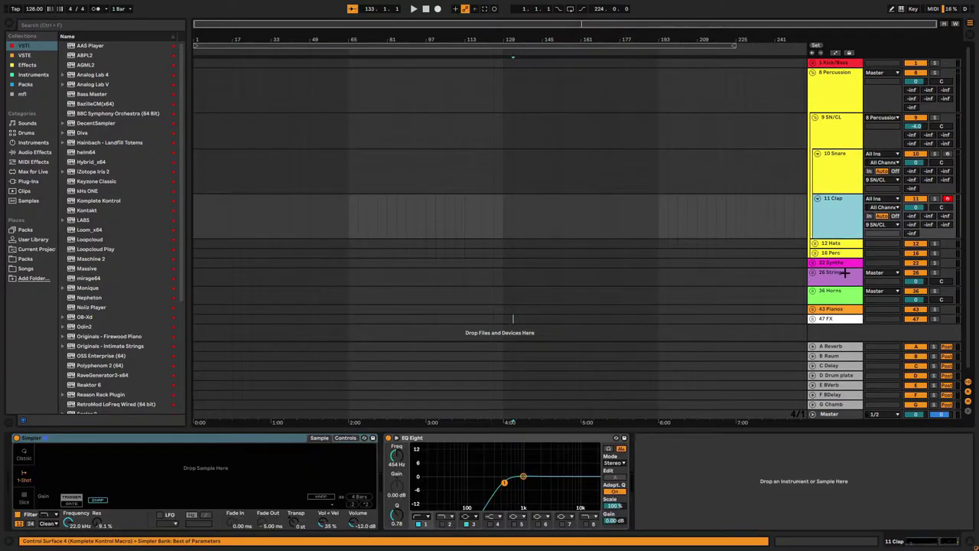
Fold the 9 SN/CL group and unfold the 12 Hats group.
left_click(813, 117)
left_click(814, 128)
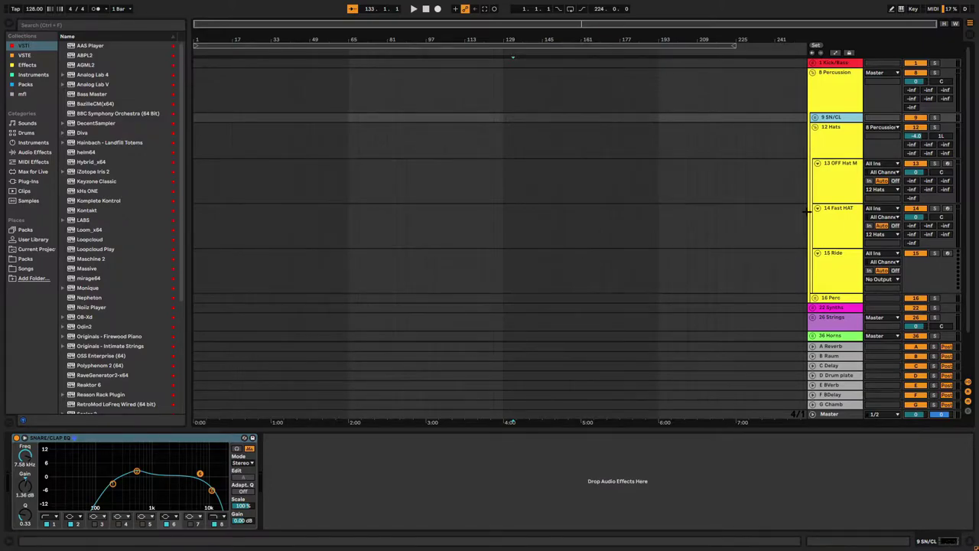
View the I Heart NY compressor on the 12 Hats group and close its window.
left_click(841, 135)
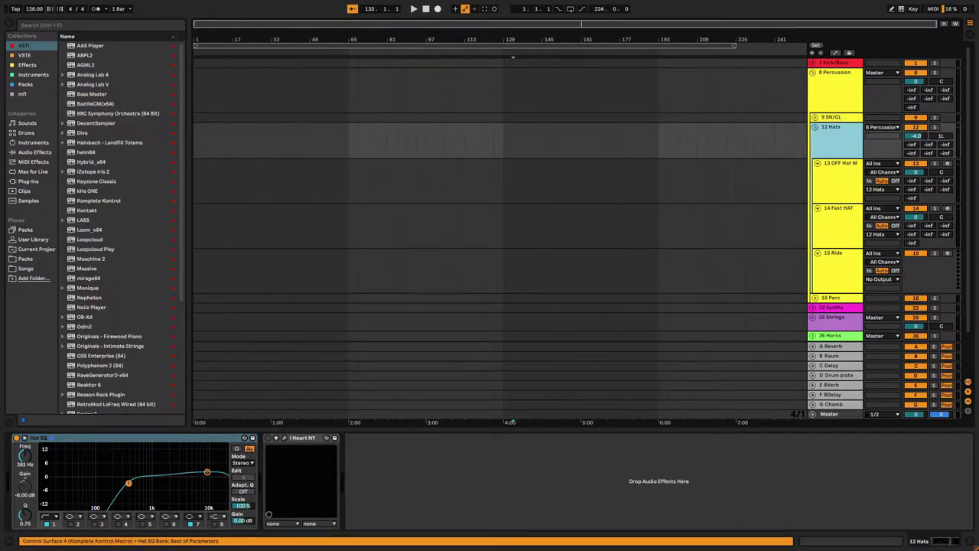
left_click(284, 437)
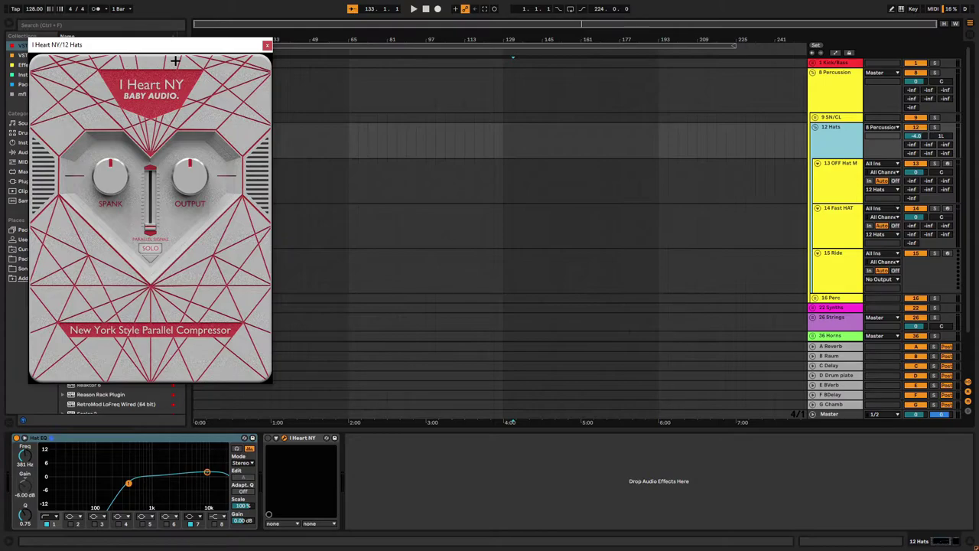
left_click(267, 45)
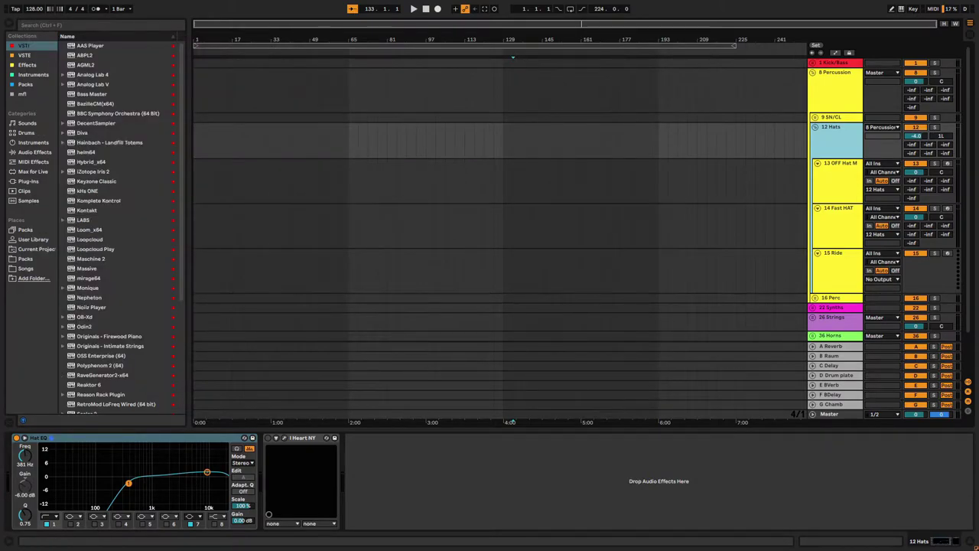
Examine the device chains of the 13 OFF Hat M, 14 Fast HAT and 15 Ride tracks.
left_click(843, 184)
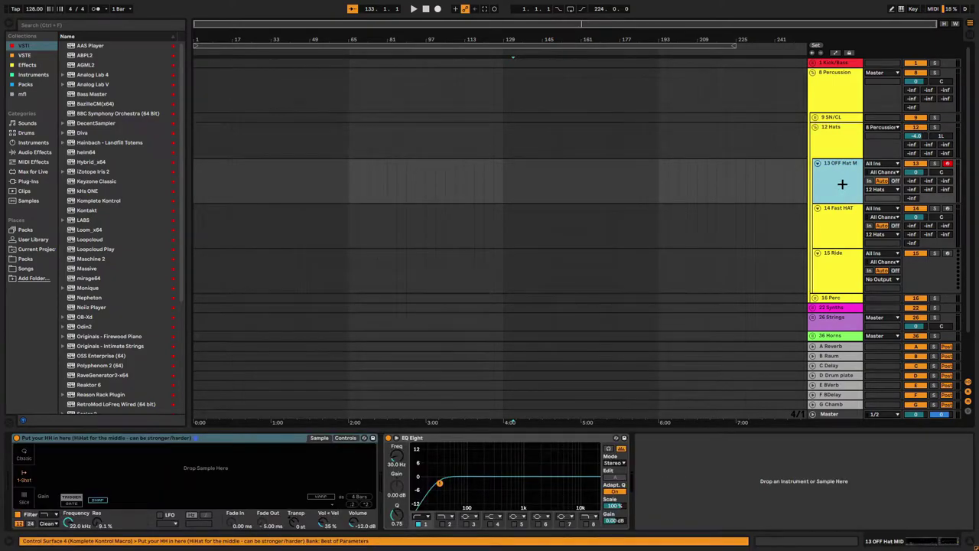
left_click(829, 229)
left_click(826, 265)
left_click(837, 223)
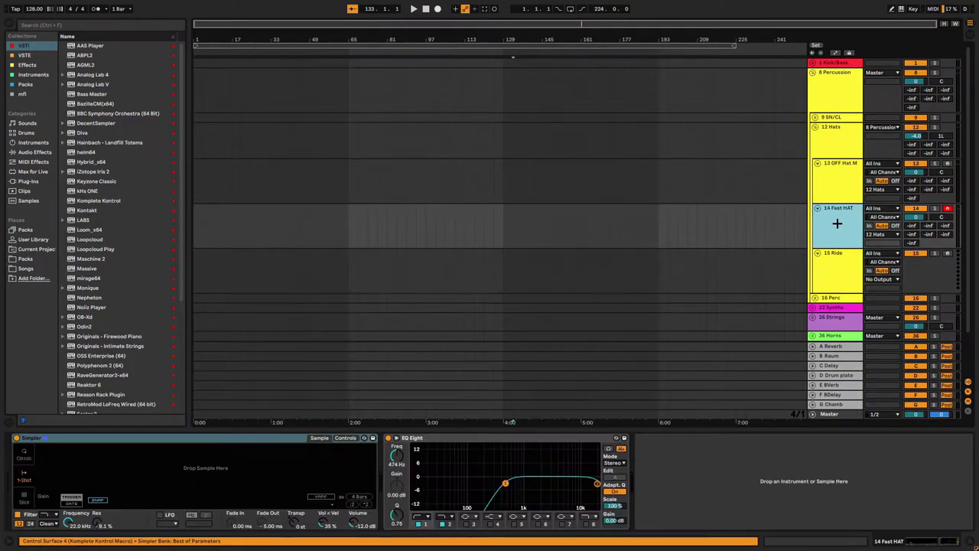
left_click(838, 198)
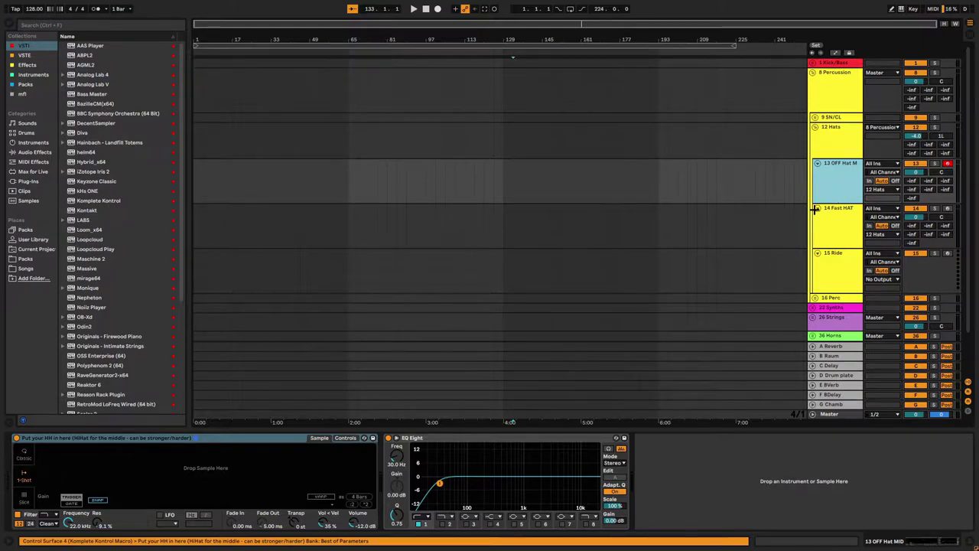
Fold the 12 Hats group, unfold the 16 Perc group and select it to show its device.
left_click(813, 127)
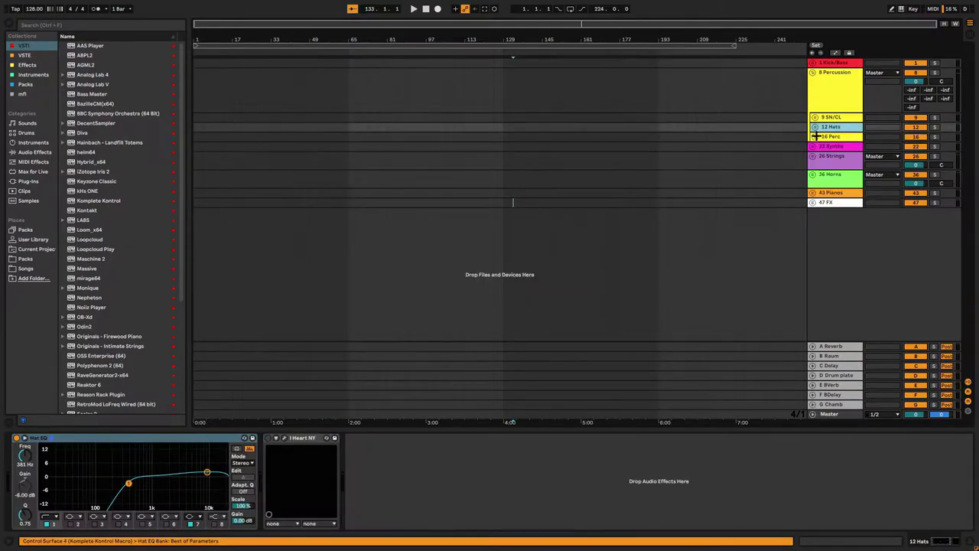
left_click(815, 136)
left_click(834, 149)
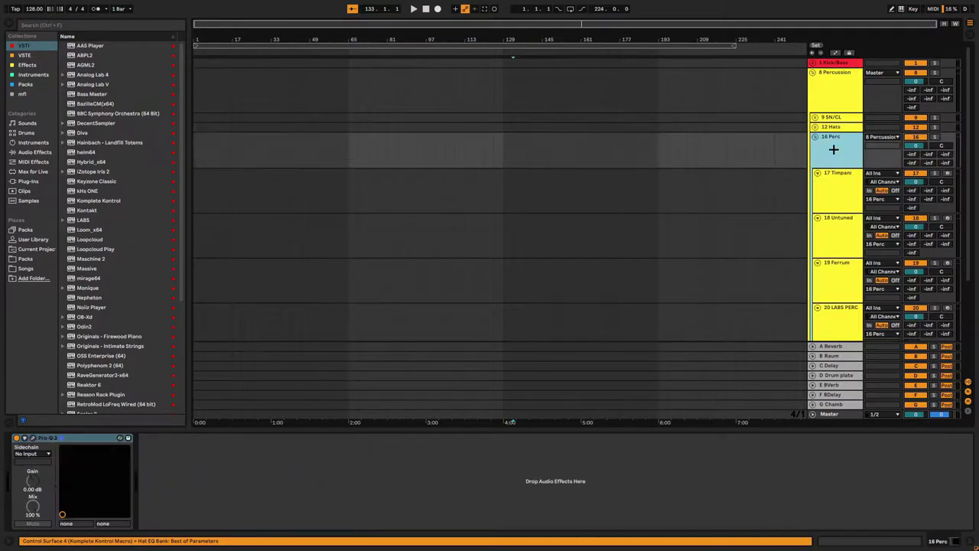
View the BBC Symphony Orchestra instrument on the 17 Timpani track with its Timpani Hits articulation, and close its window.
left_click(838, 187)
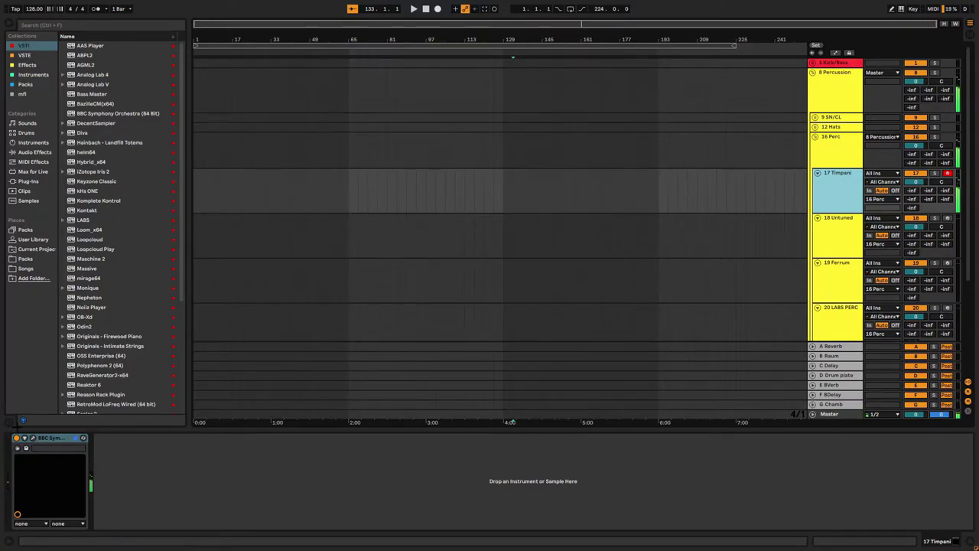
left_click(32, 439)
left_click(33, 437)
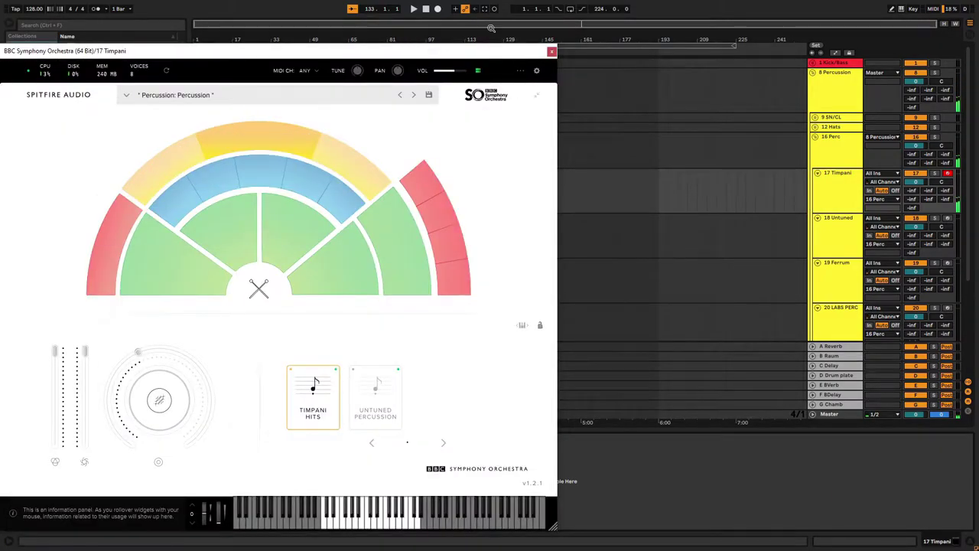
left_click_drag(465, 47, 550, 40)
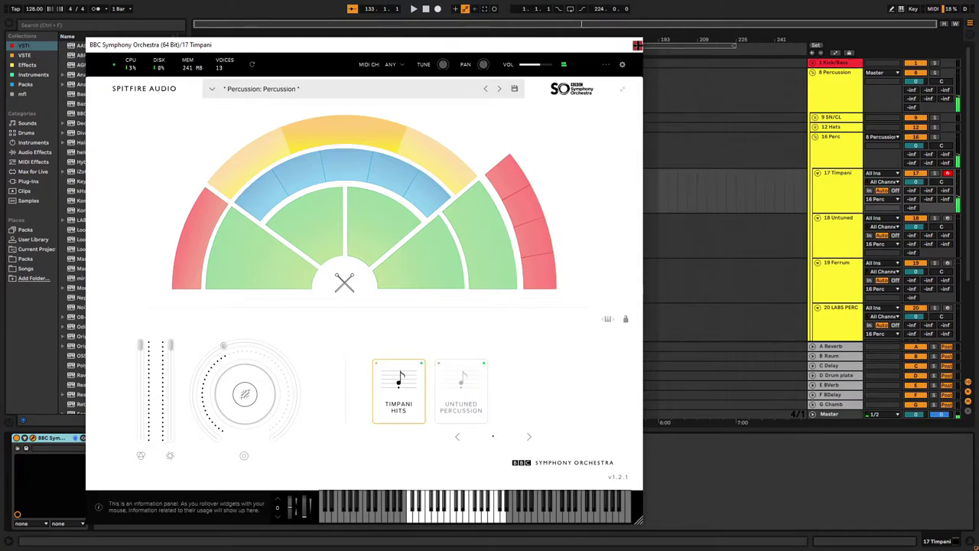
left_click_drag(225, 350, 307, 425)
left_click(638, 45)
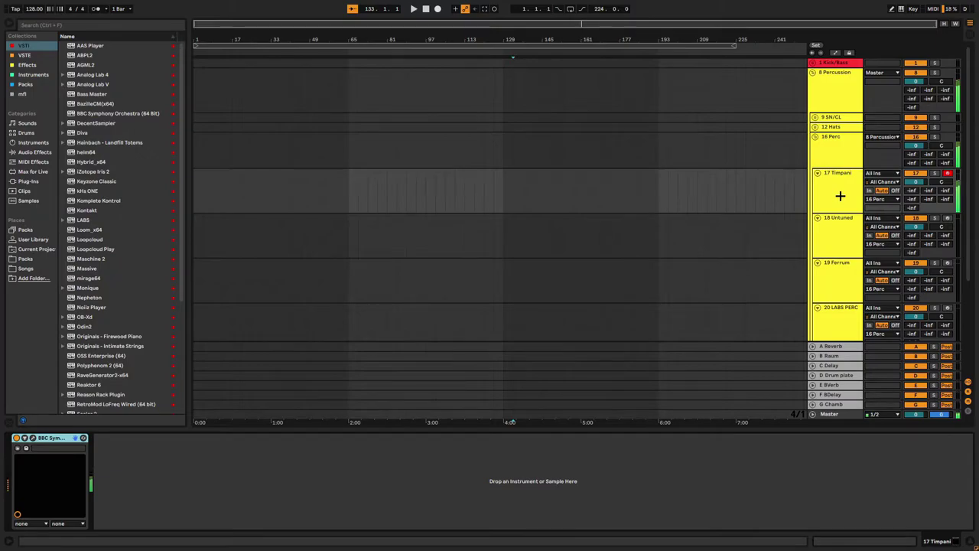
View the BBC Symphony Orchestra instrument on the 18 Untuned track and close its window.
left_click(840, 240)
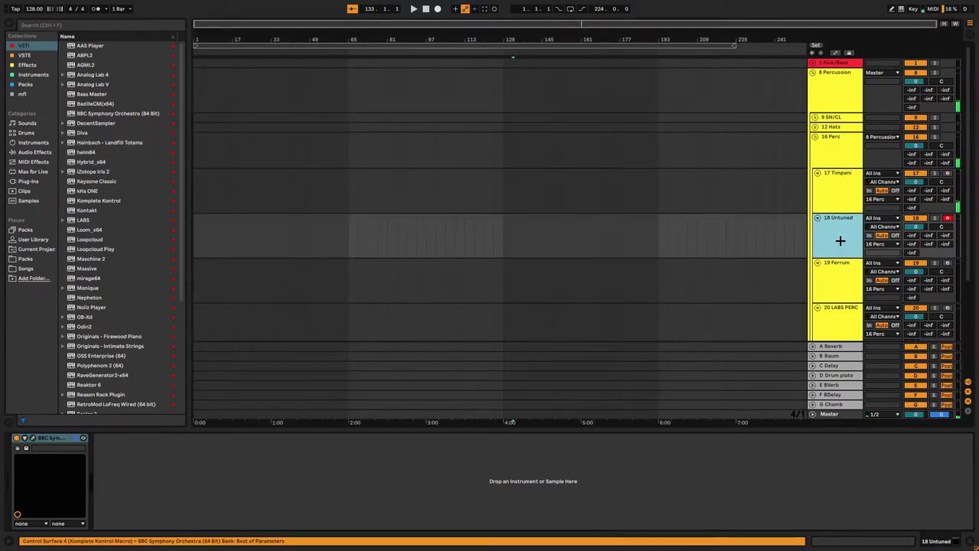
left_click(32, 439)
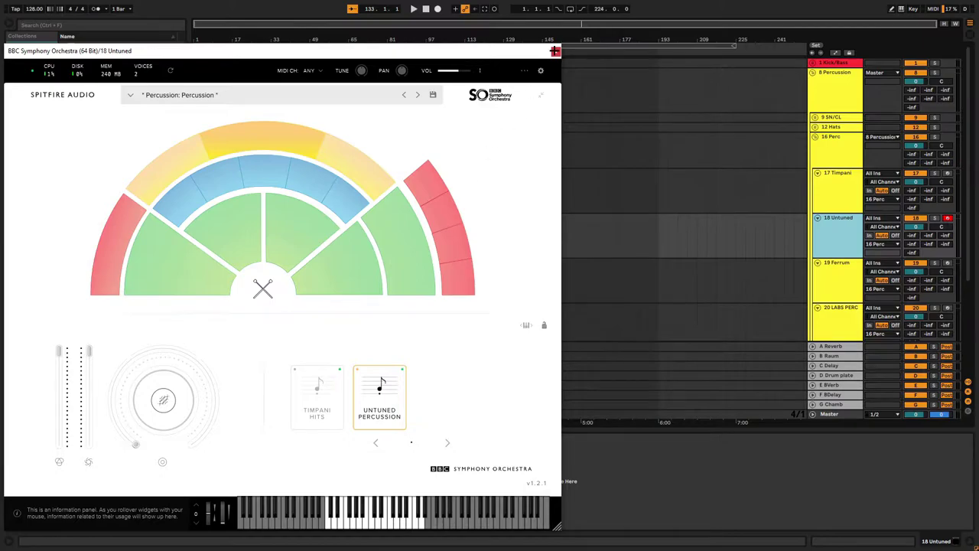
left_click(555, 51)
Examine the instruments on the 19 Ferrum, 20 LABS PERC and 21 LABS DRUMS tracks.
left_click(860, 279)
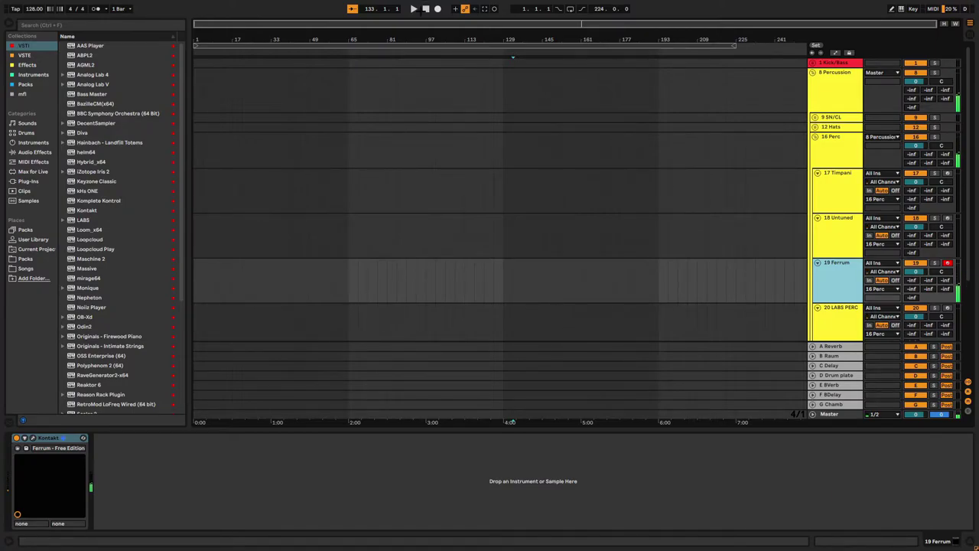
scroll(859, 311, "down", 1)
scroll(853, 290, "down", 4)
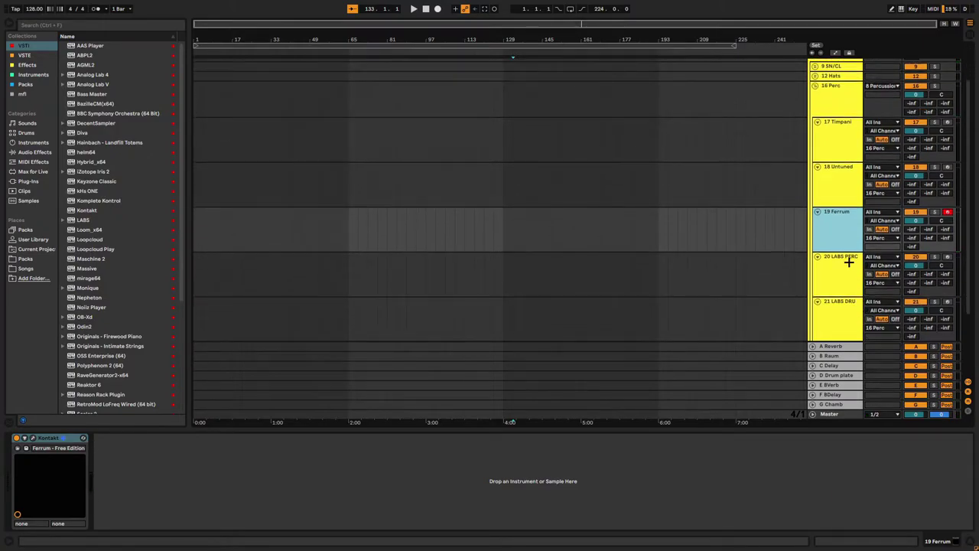
left_click(848, 261)
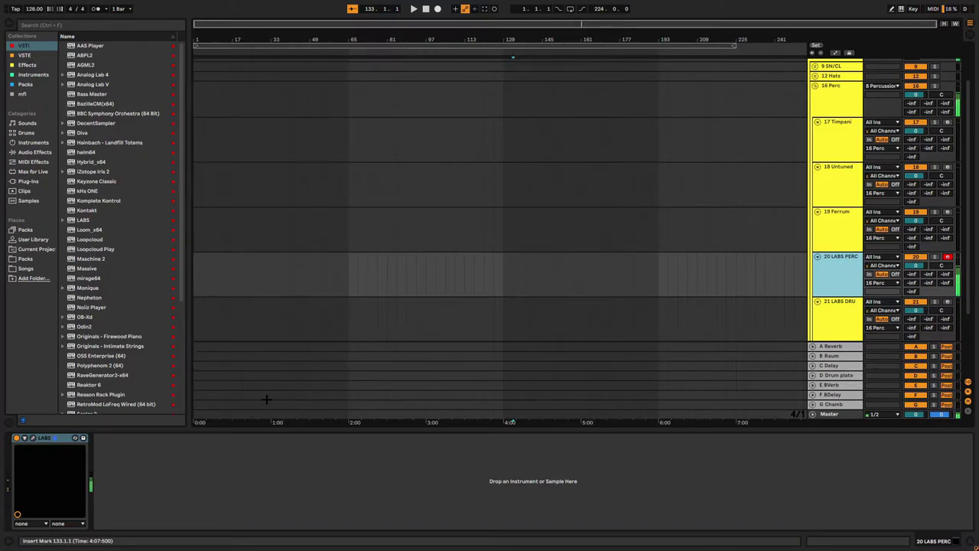
scroll(853, 261, "down", 6)
left_click(852, 261)
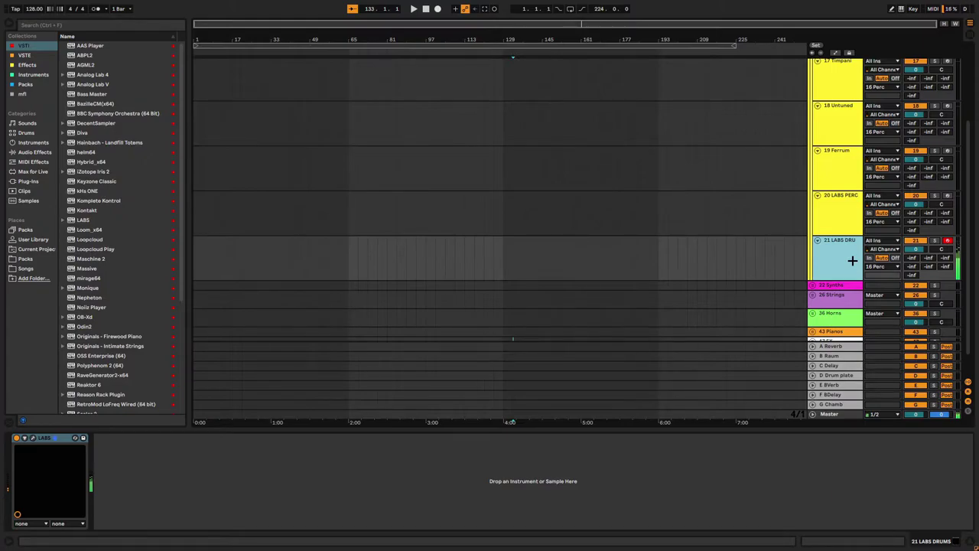
View the Pro-Q 3 equalizer on the 16 Perc group and close its window.
scroll(852, 258, "up", 3)
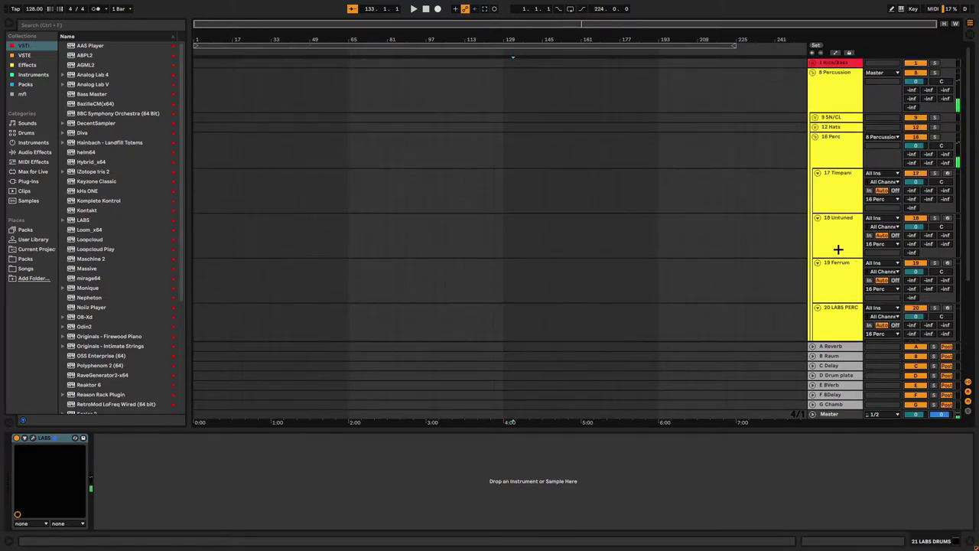
left_click(837, 161)
left_click(31, 438)
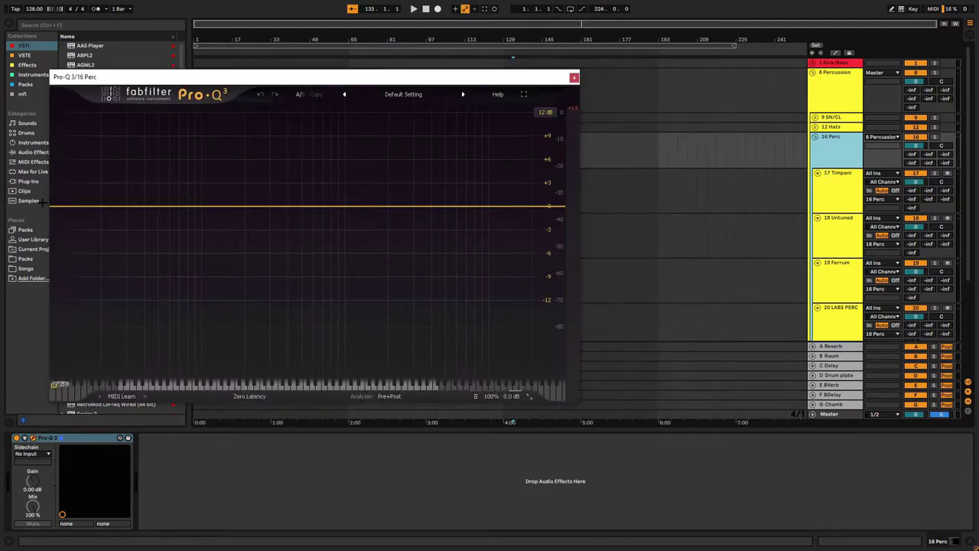
left_click(574, 77)
Fold the 8 Percussion group, unfold the 22 Synths group and select it to show its device.
scroll(736, 199, "down", 2)
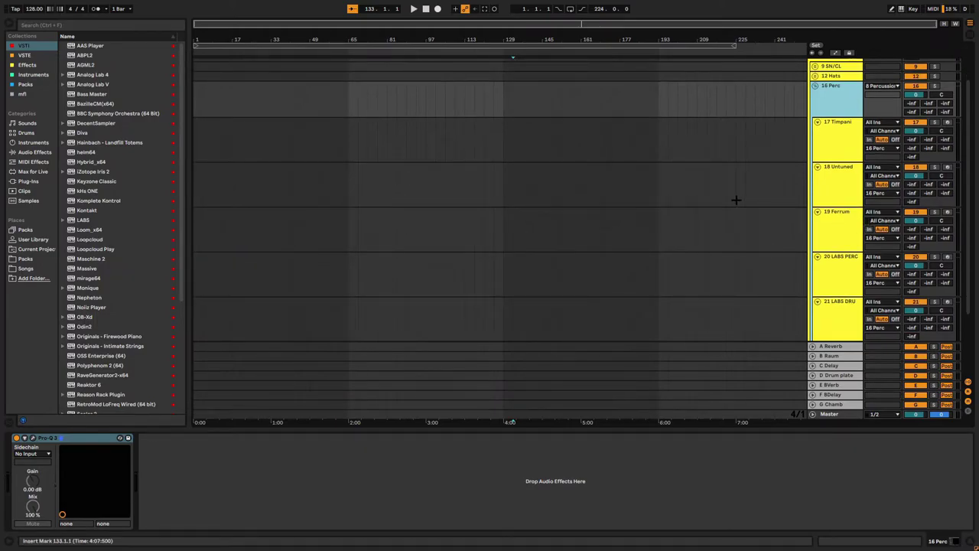
scroll(795, 153, "up", 2)
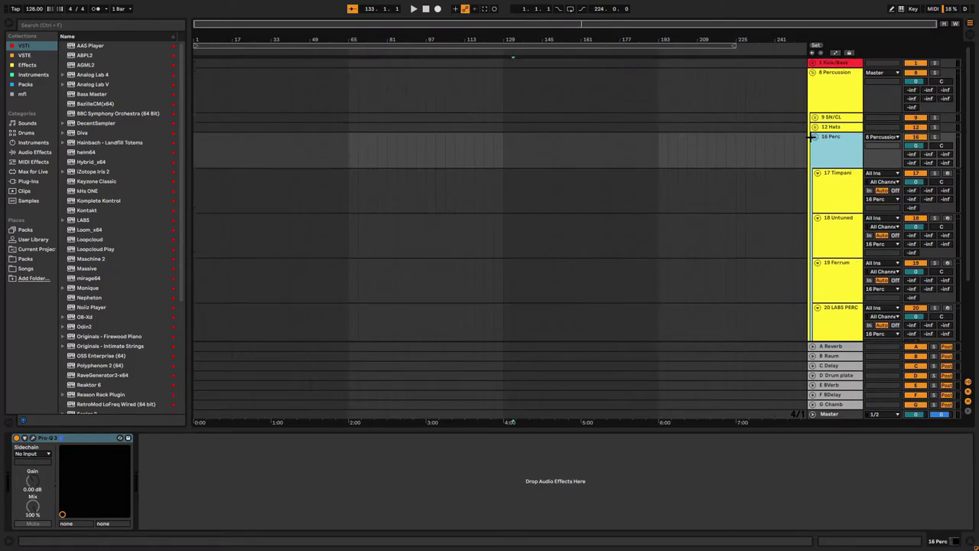
left_click(813, 73)
left_click(812, 84)
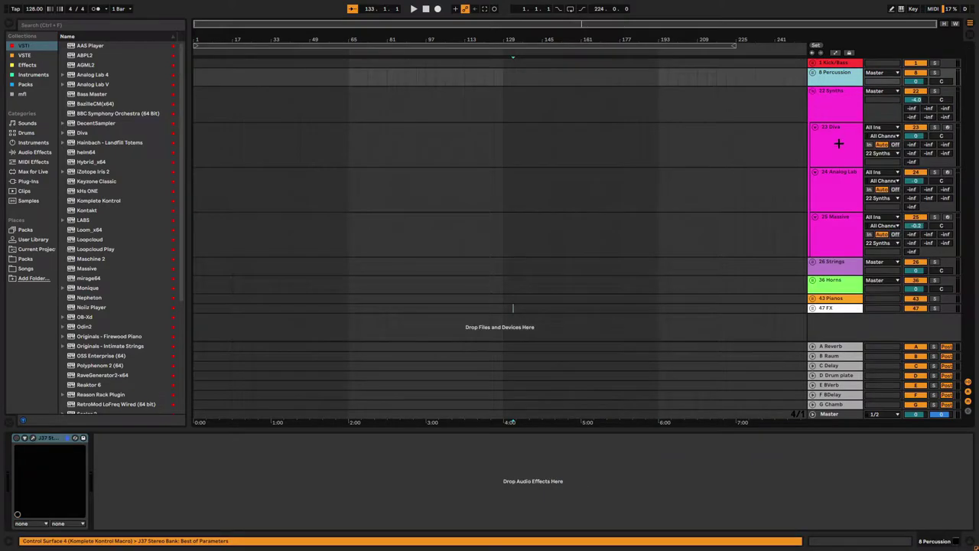
left_click(834, 110)
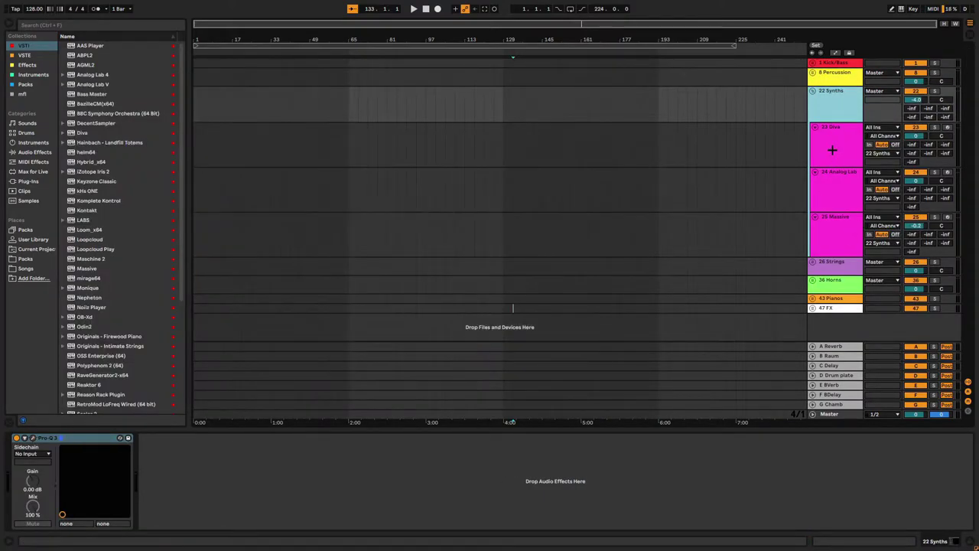
Open the Diva synth on the 23 Diva track and show its preset browser.
left_click(829, 151)
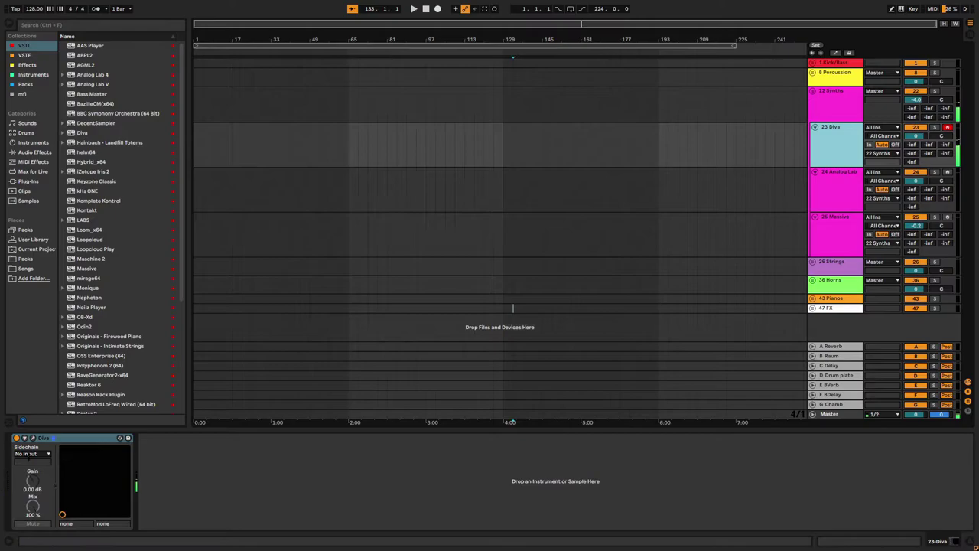
left_click(24, 438)
left_click_drag(411, 40, 449, 46)
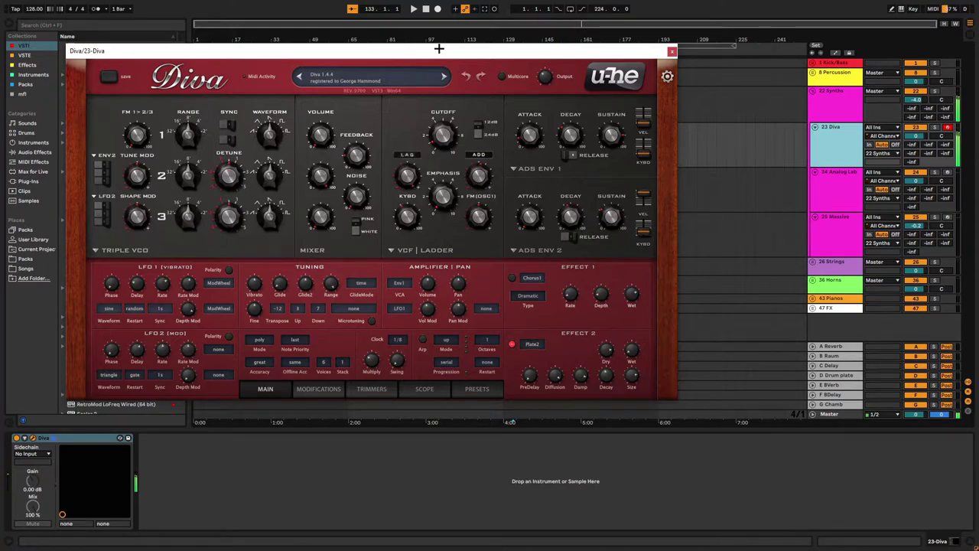
left_click(384, 81)
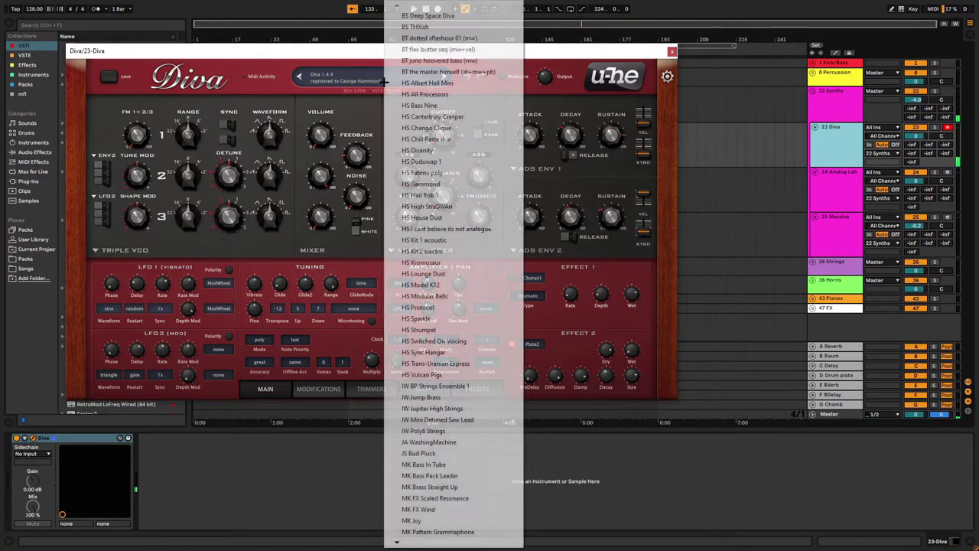
left_click(251, 81)
left_click(457, 385)
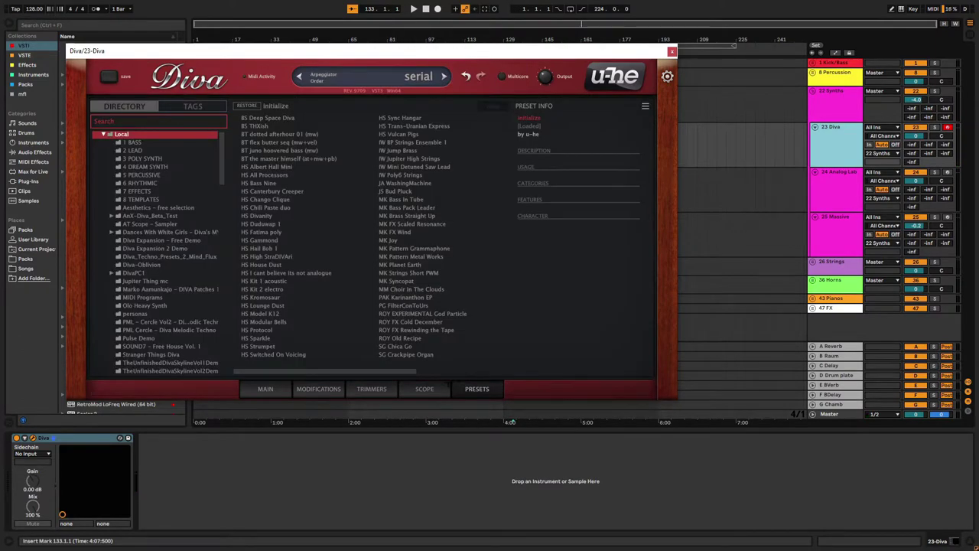
Audition the HS House Dust preset and, from the 4 DREAM SYNTH folder, TUC Steam Planet, TUC Sunbright and XS Analog E. Piano.
left_click(281, 265)
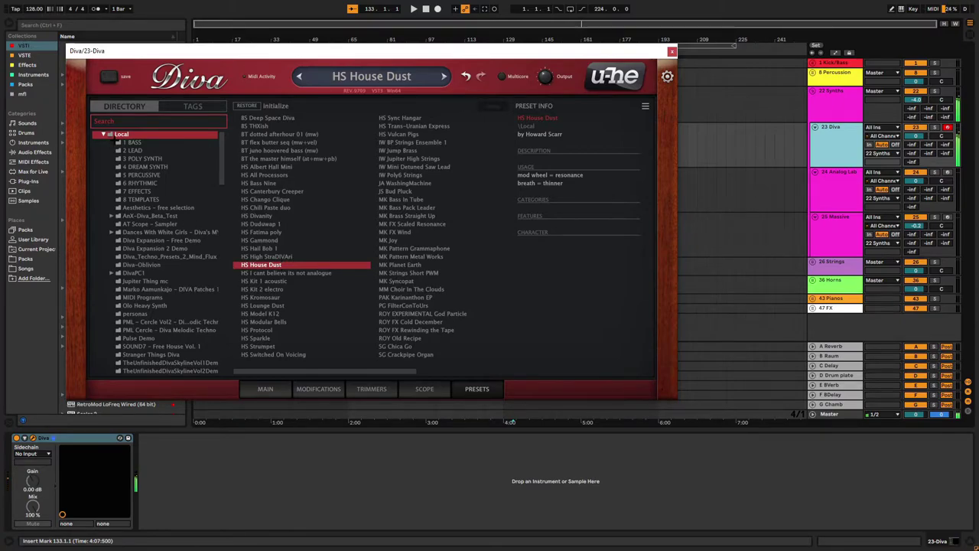
left_click(139, 159)
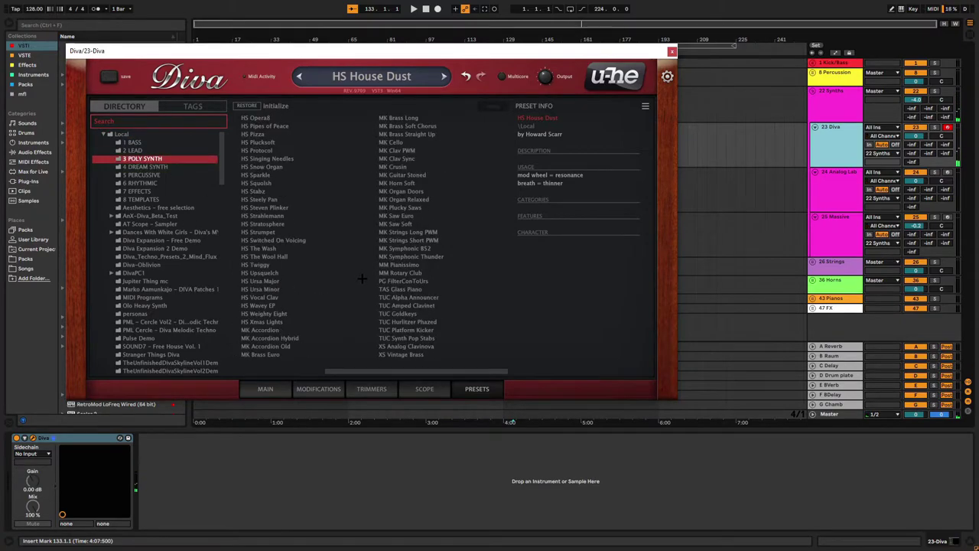
left_click(161, 167)
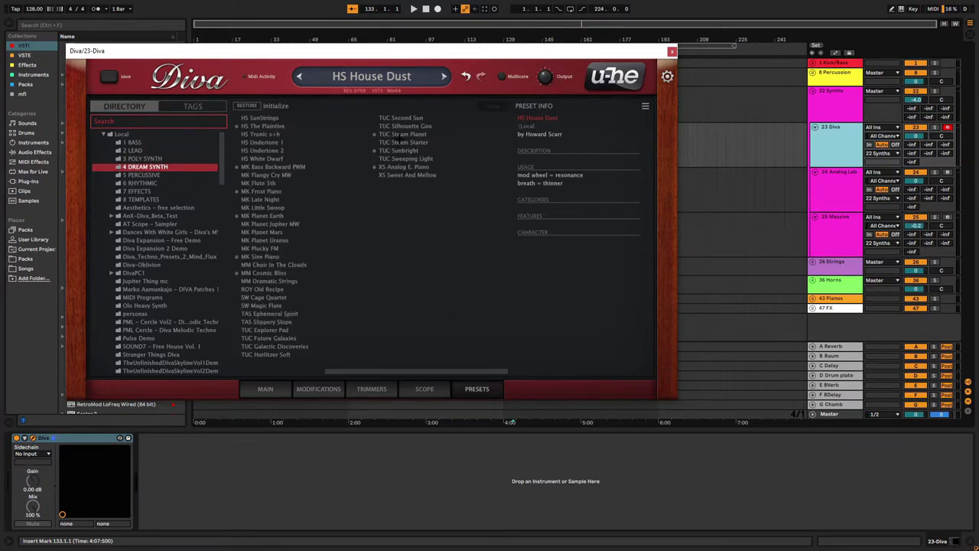
left_click(398, 135)
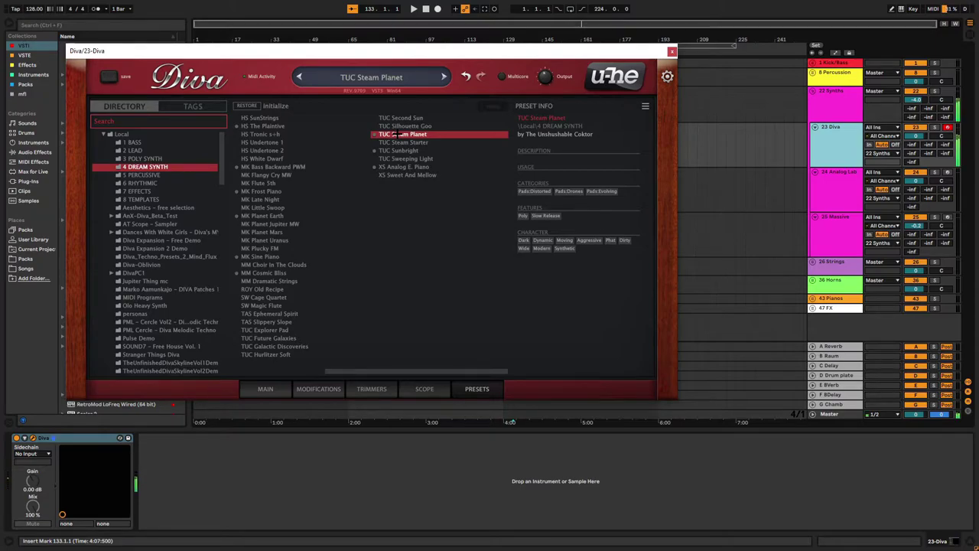
left_click(406, 150)
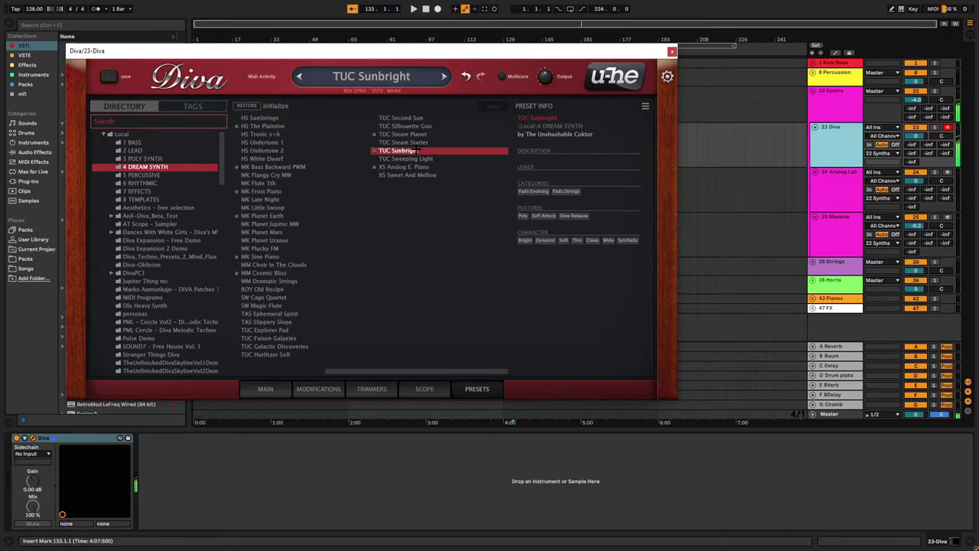
left_click(430, 166)
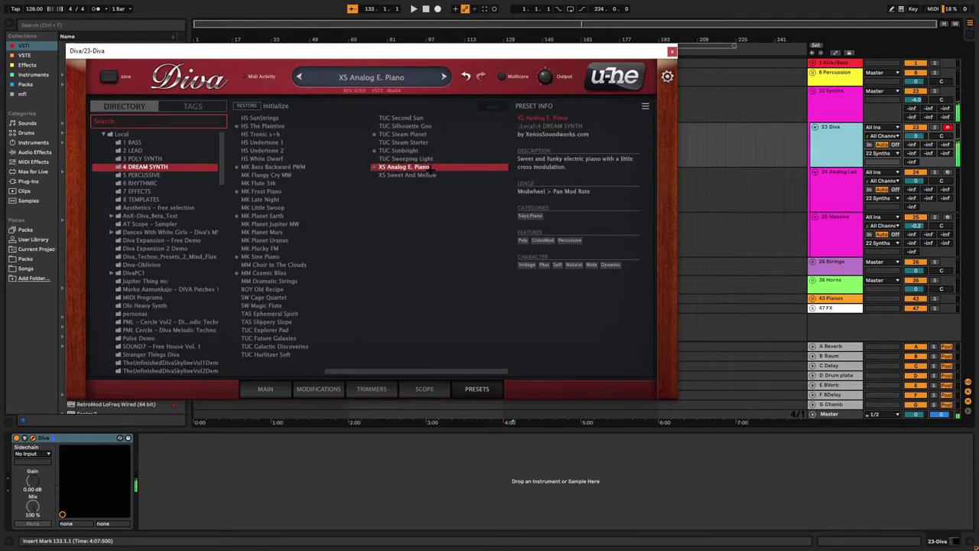
Audition the MK Bass Backward PWM and MK Sine Piano presets, load MM Cosmic Bliss and close the Diva window.
left_click(255, 167)
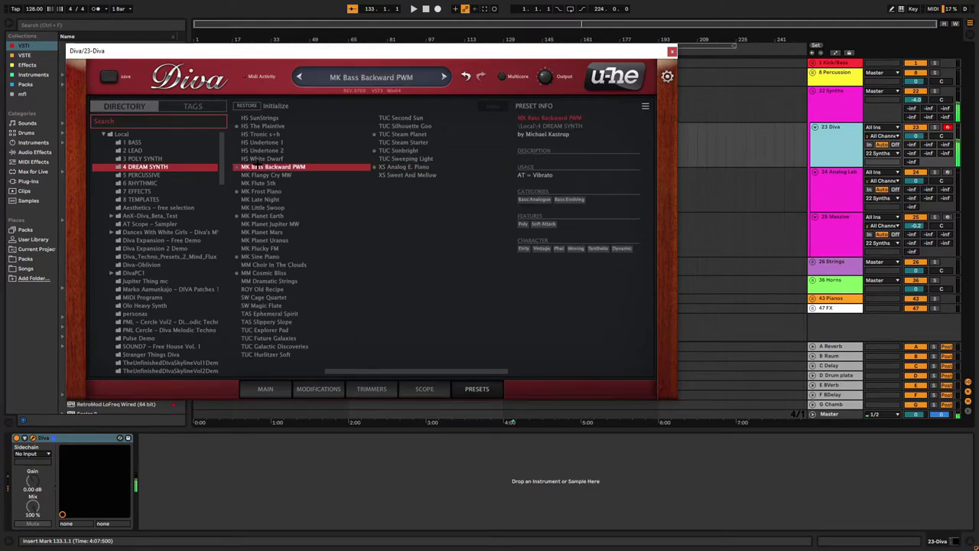
left_click(279, 258)
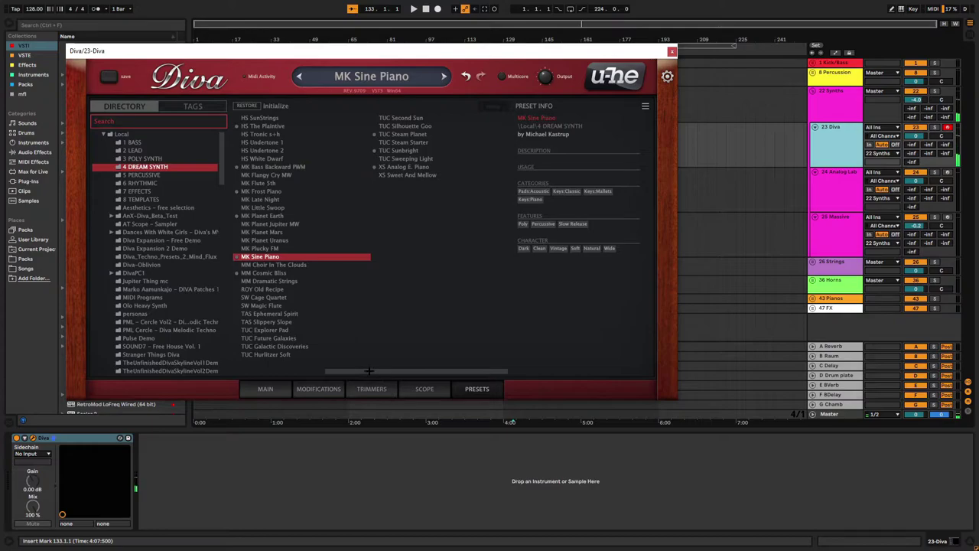
left_click(281, 273)
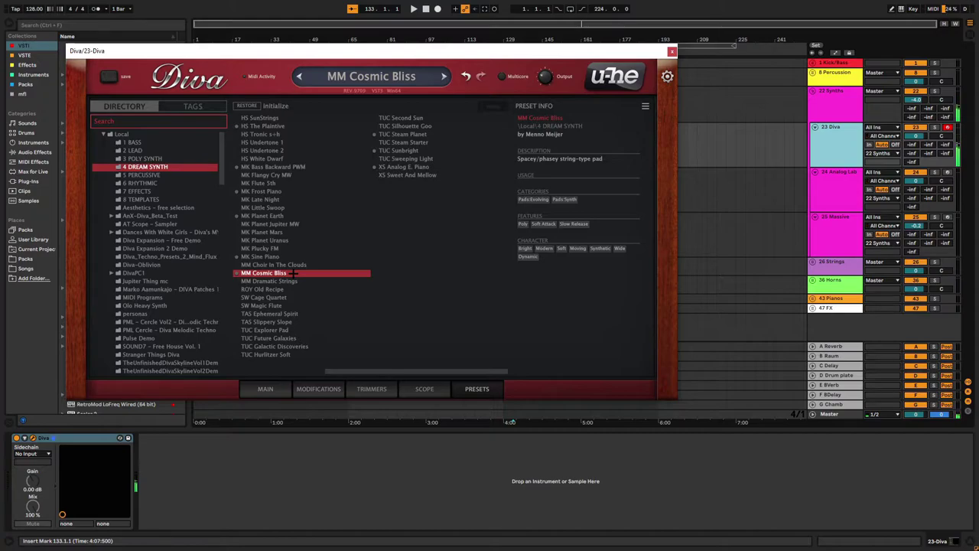
left_click(672, 51)
View the Analog Lab V instrument on the 24 Analog Lab track and close its window.
left_click(830, 186)
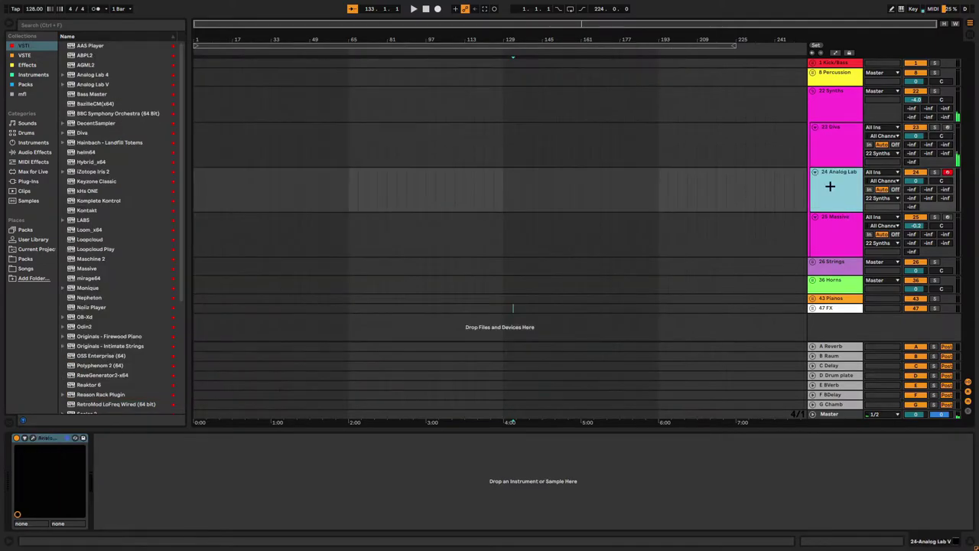
left_click(33, 438)
left_click_drag(394, 67, 426, 58)
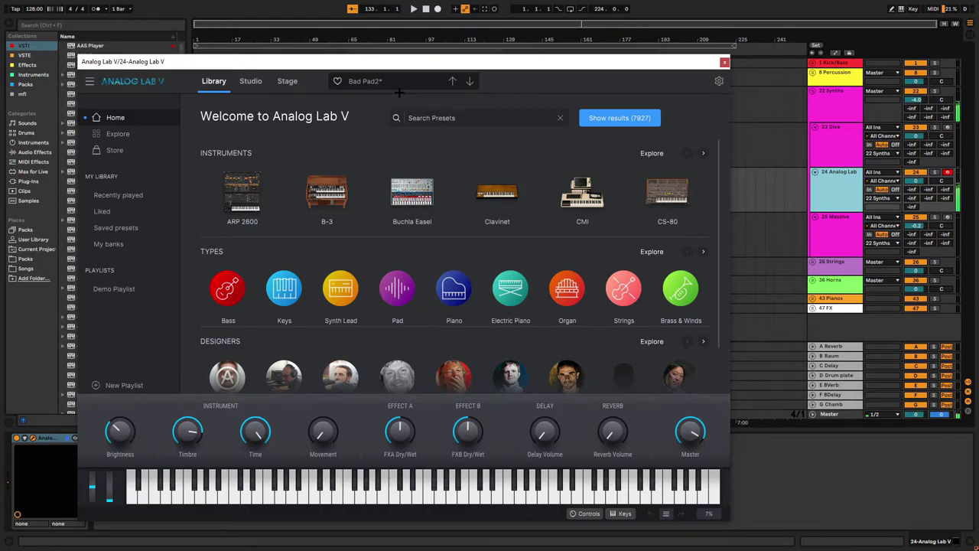
left_click(724, 62)
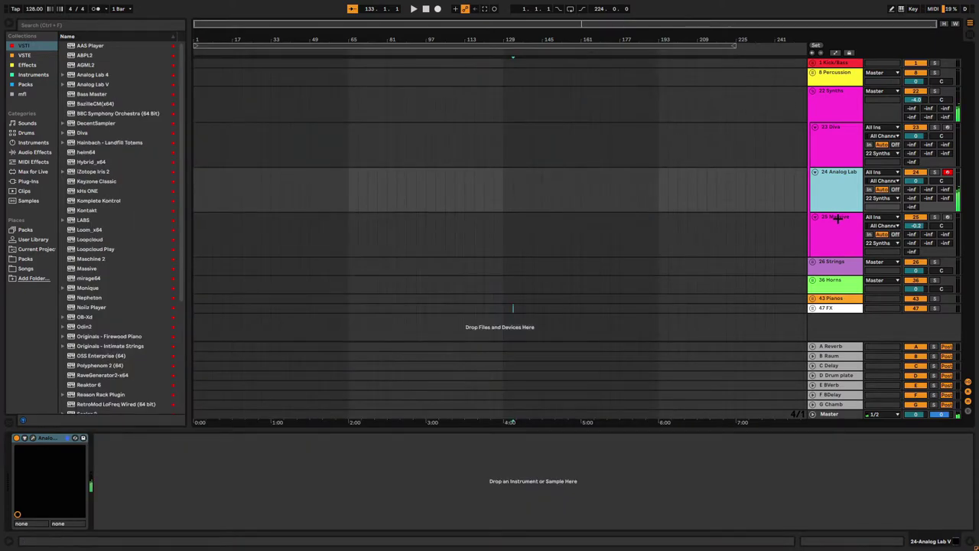
Open the Massive synth on the 25 Massive track.
key("Down")
left_click(32, 437)
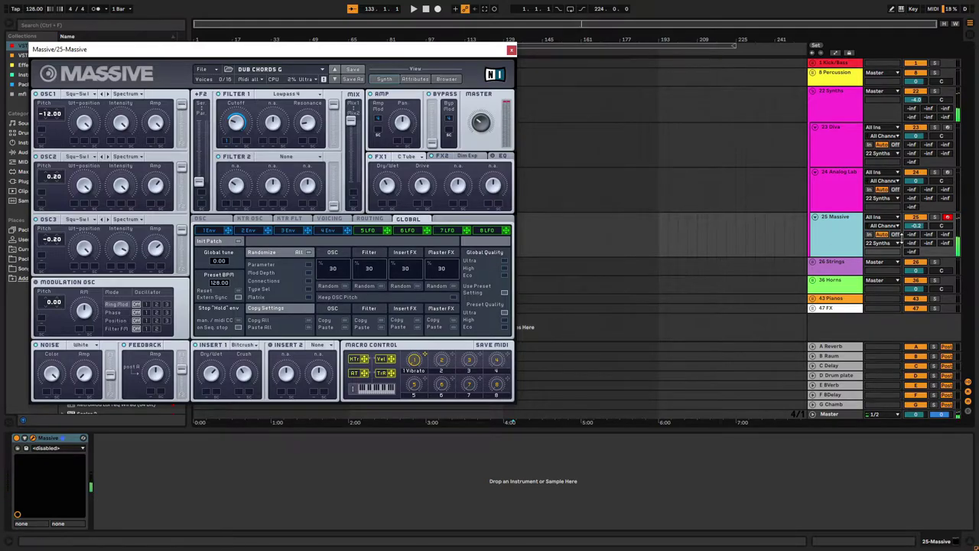
Raise the 25 Massive track's C Delay send to -0.8 dB, close the synth window and fold the 22 Synths group.
left_click_drag(947, 235, 947, 157)
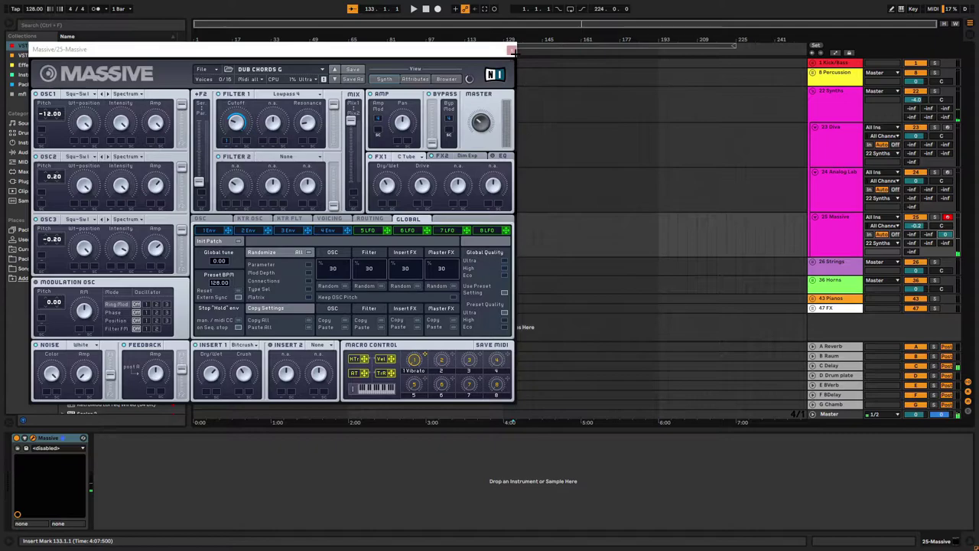
left_click(511, 49)
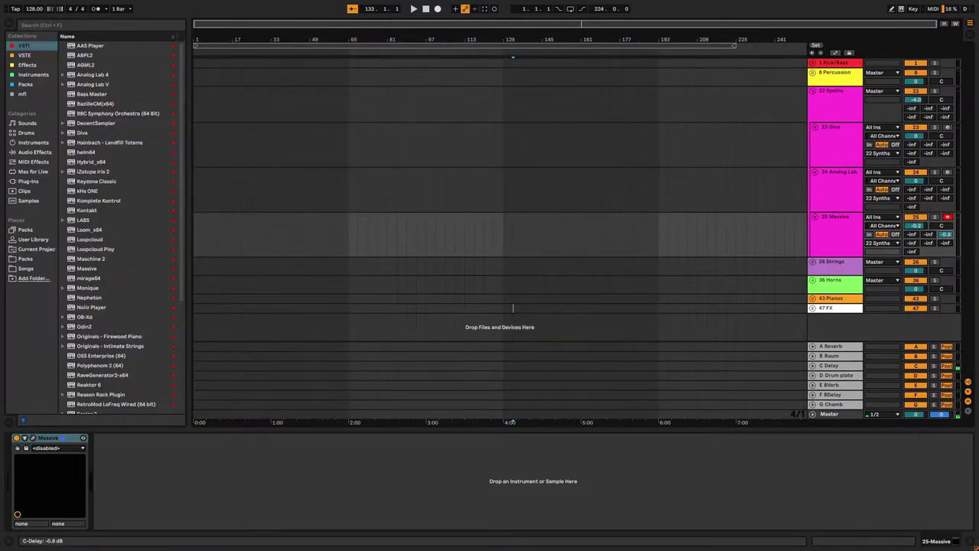
left_click(812, 91)
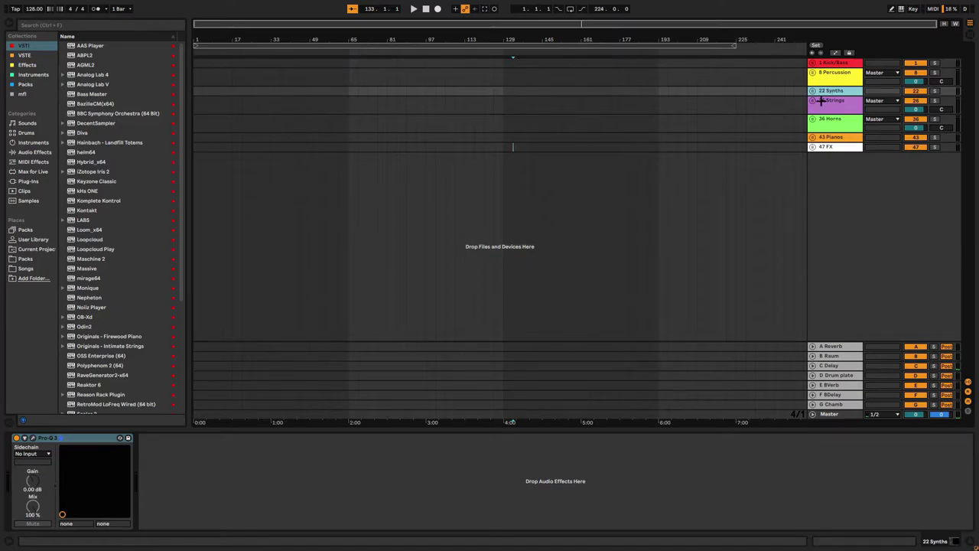
View the effects on the 26 Strings group, briefly opening and closing its Pro-Q 3 window.
left_click(821, 100)
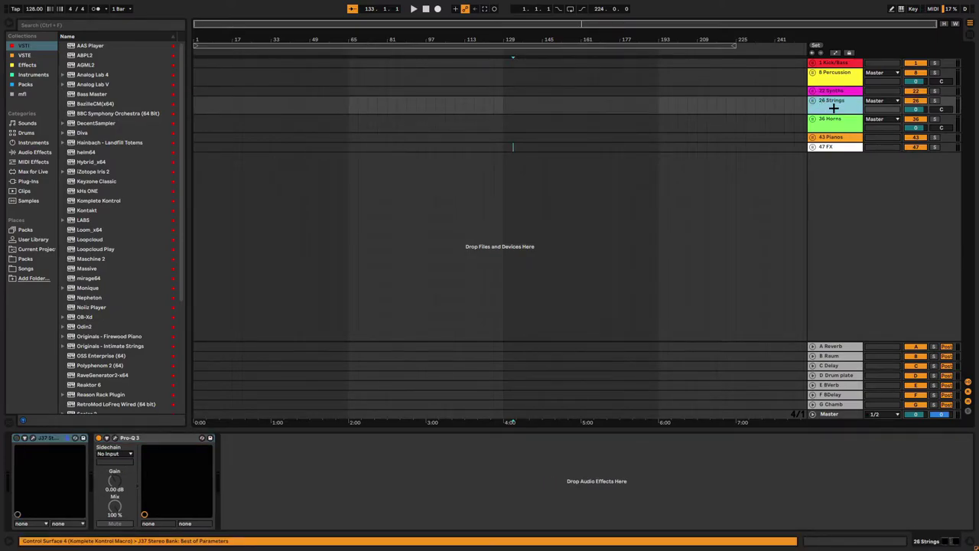
left_click(114, 438)
left_click(114, 438)
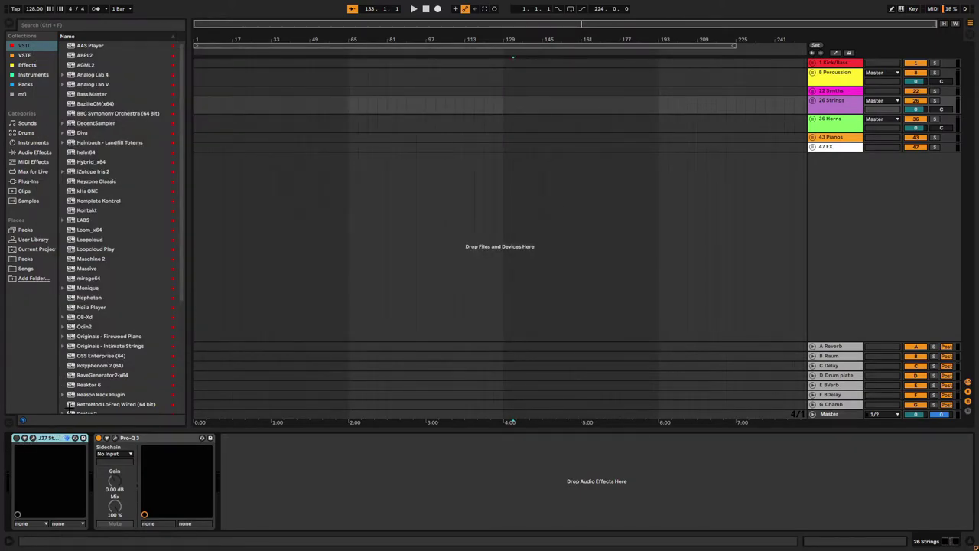
Unfold the 26 Strings group and look through its instrument tracks down to 35 Double Bass.
left_click(813, 101)
scroll(823, 123, "down", 1)
scroll(824, 120, "up", 1)
scroll(826, 162, "down", 3)
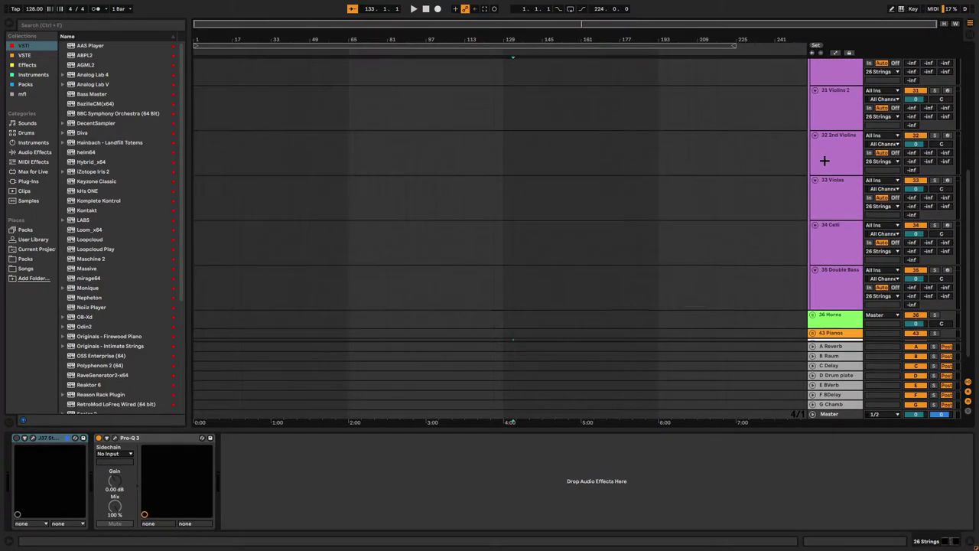
scroll(824, 159, "up", 3)
Open the Originals - Intimate Strings instrument on the 27 Long Chamber track and reposition its window to audition the Long strings.
left_click(828, 159)
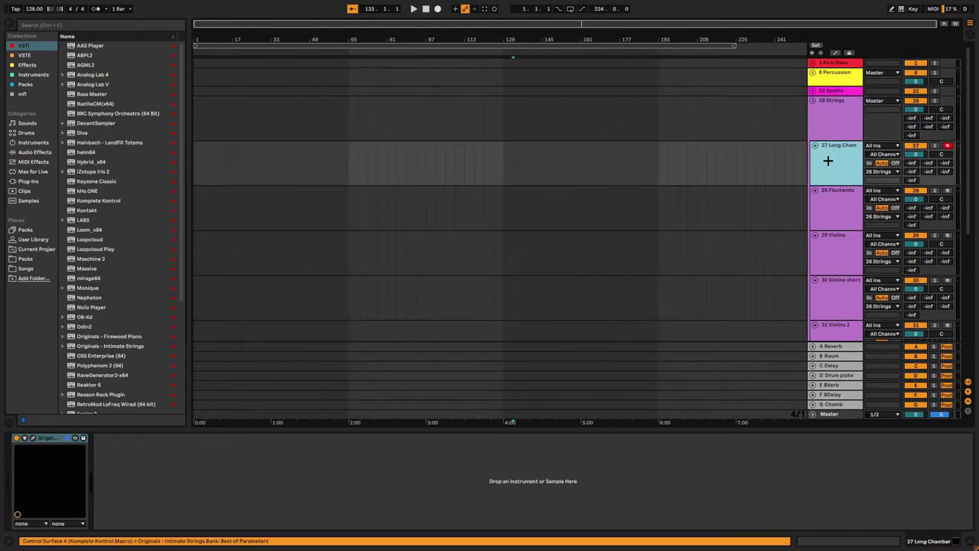
left_click(33, 439)
left_click_drag(391, 55, 466, 43)
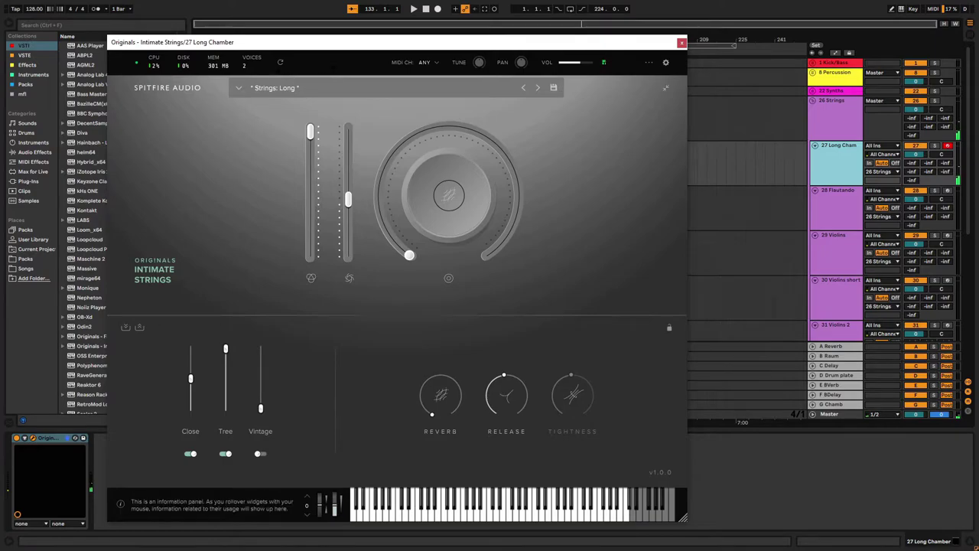
Browse the Intimate Strings preset list without loading another preset and close the instrument window.
left_click(335, 87)
scroll(457, 149, "down", 1)
scroll(457, 149, "up", 1)
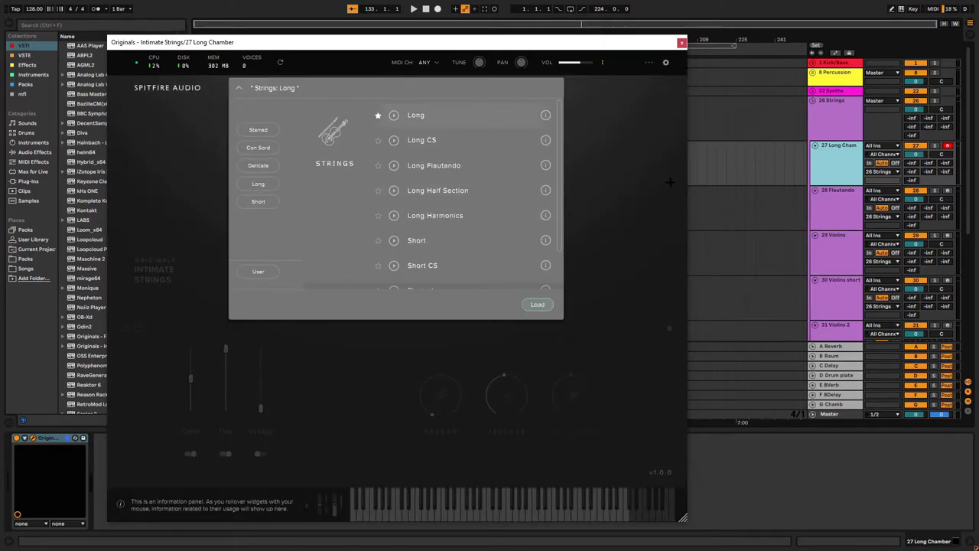
left_click(613, 172)
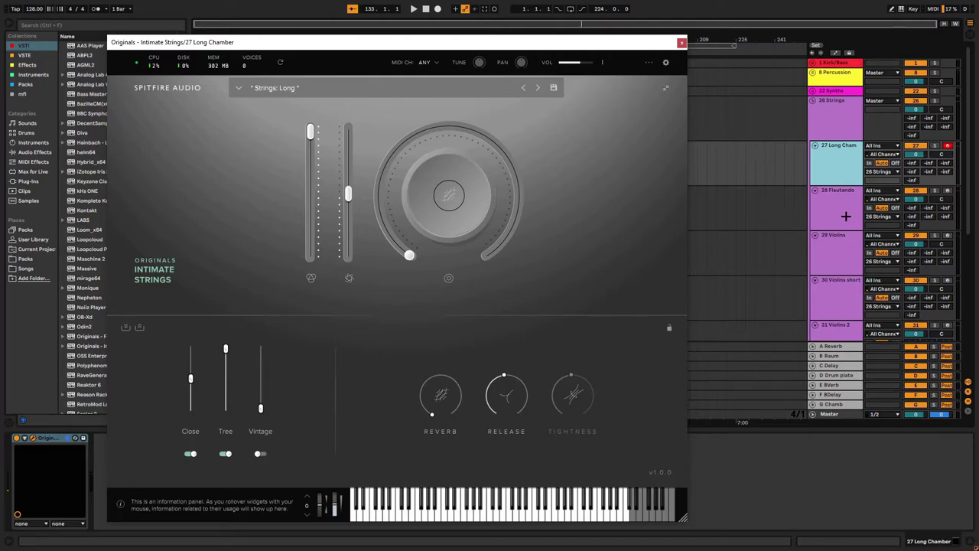
scroll(845, 222, "down", 1)
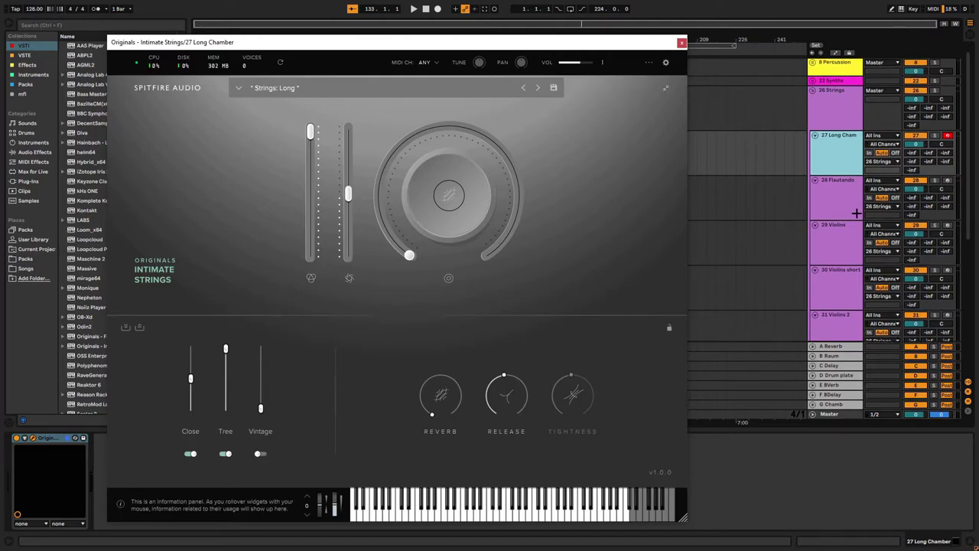
left_click(682, 42)
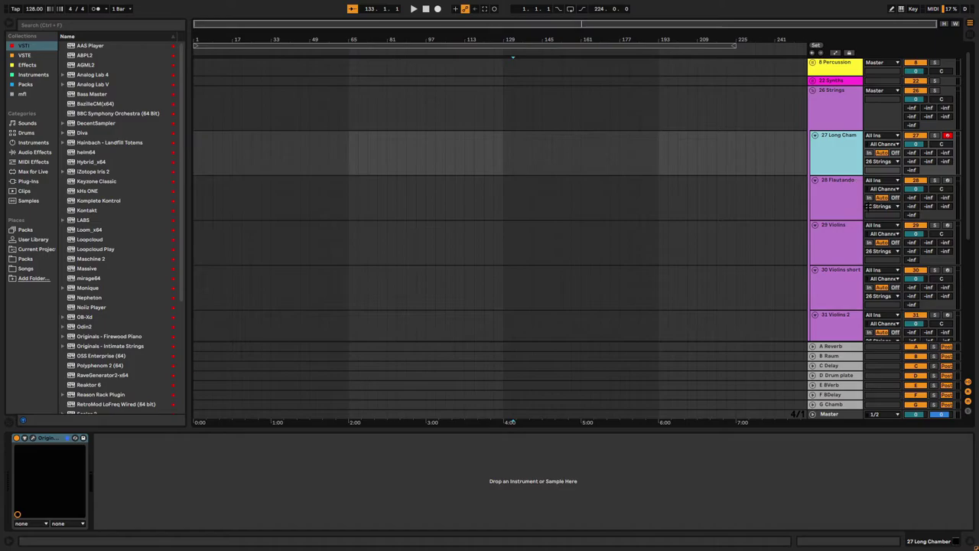
Open Intimate Strings on the 28 Flautando track, audition its Long Flautando preset and close the window.
left_click(849, 197)
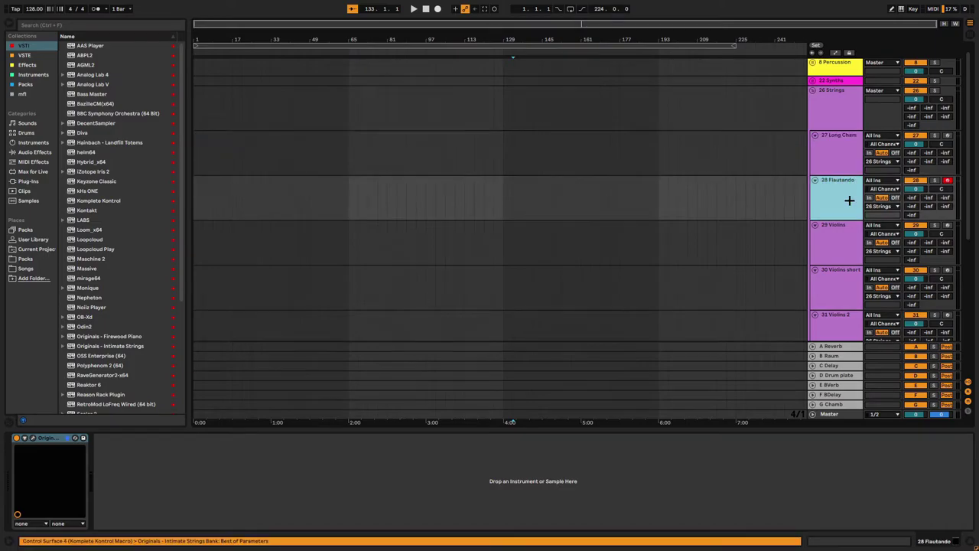
left_click(32, 438)
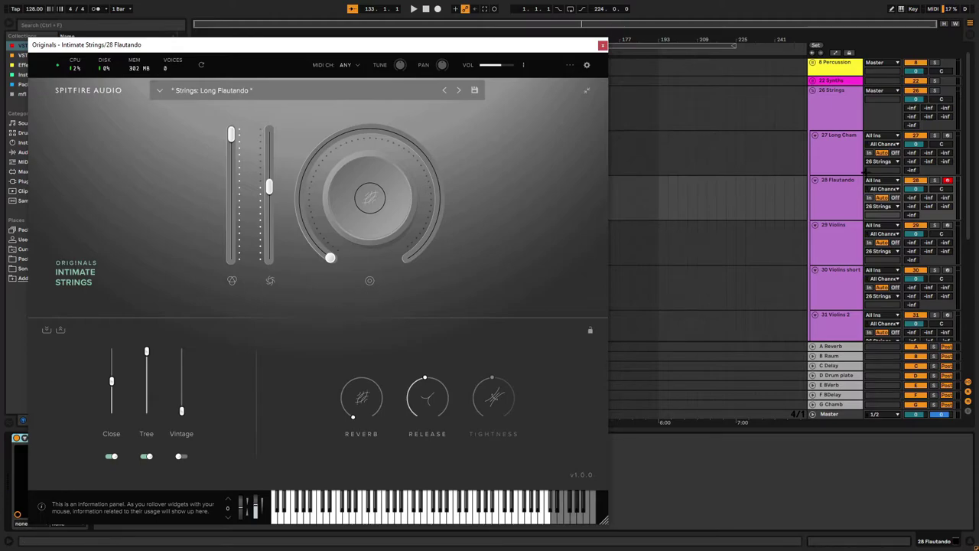
left_click(815, 162)
left_click(830, 198)
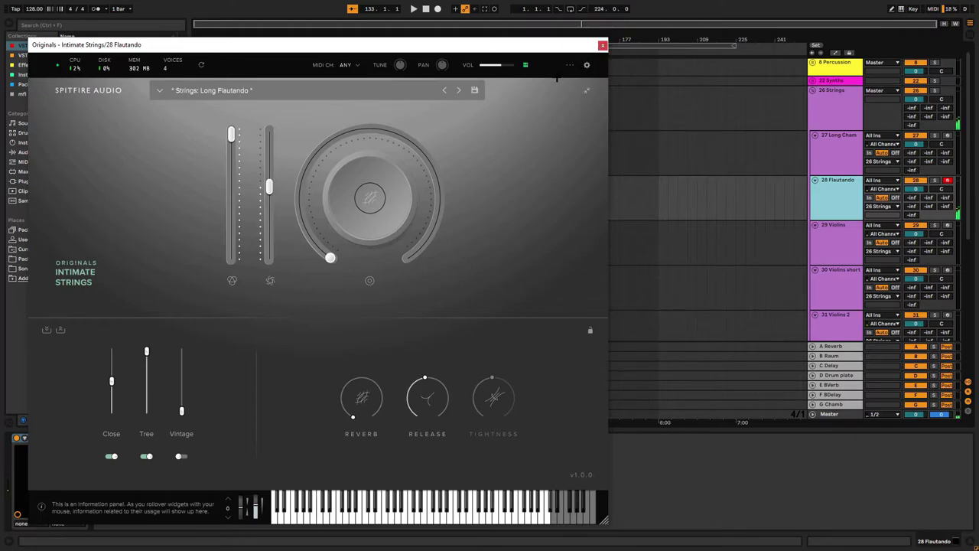
left_click(603, 44)
Open BBC Symphony Orchestra on the 29 Violins track, audition the Violins 1 Long articulation and close the window.
scroll(773, 221, "down", 1)
left_click(823, 204)
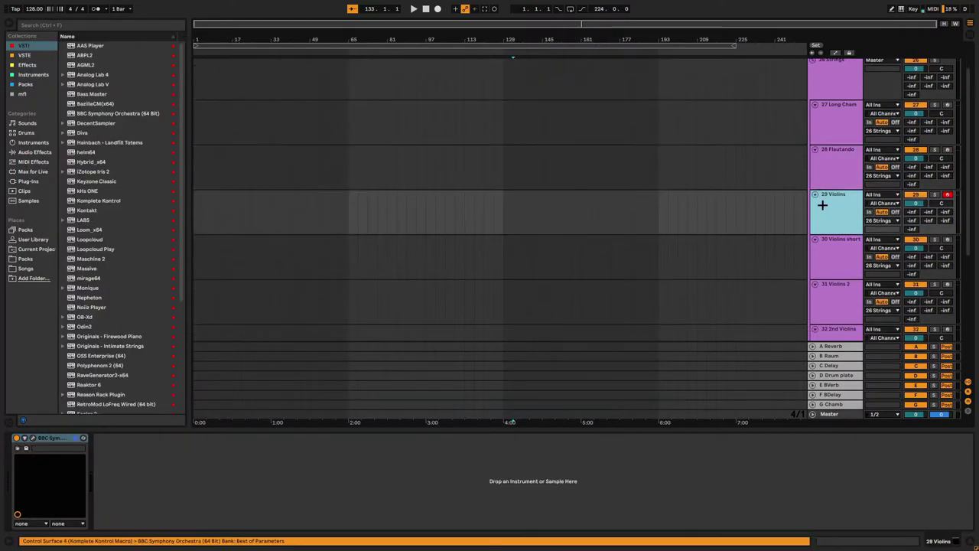
left_click(33, 438)
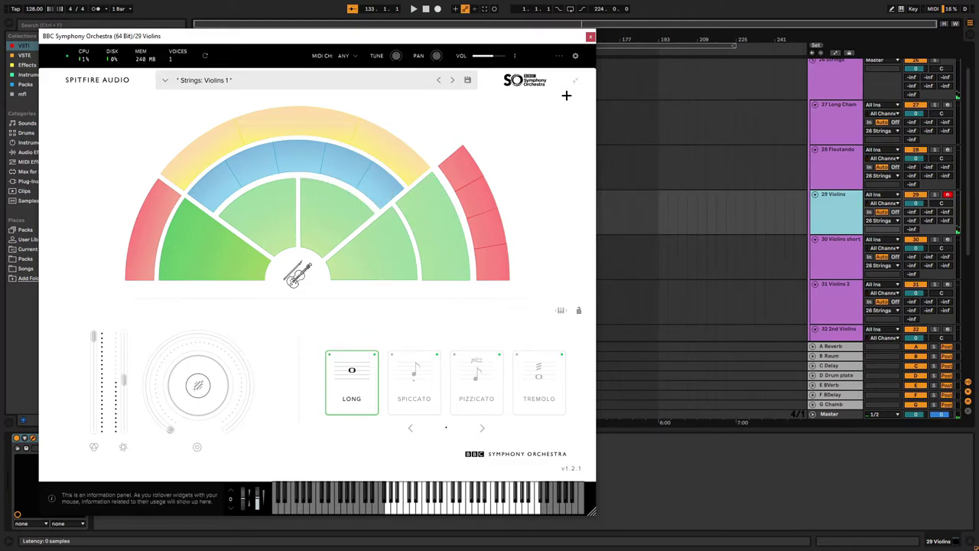
left_click_drag(545, 37, 580, 33)
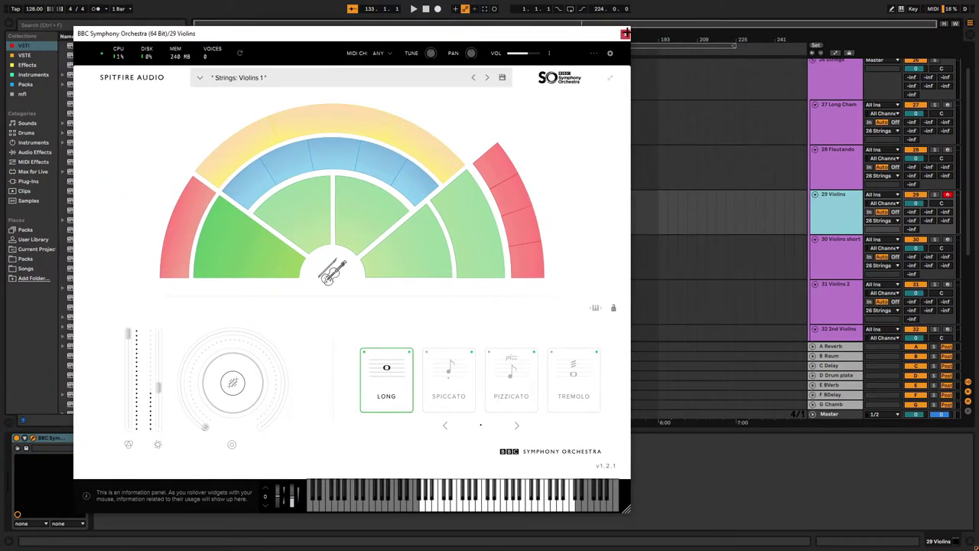
left_click(626, 34)
View BBC Symphony Orchestra's Spiccato articulation on the 30 Violins short track, close its window and audition the track.
left_click(840, 254)
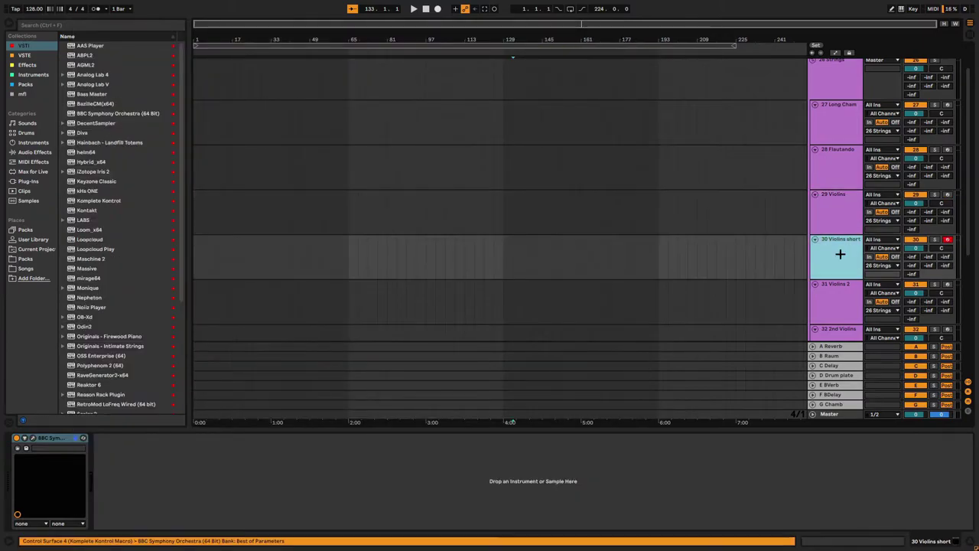
left_click(33, 437)
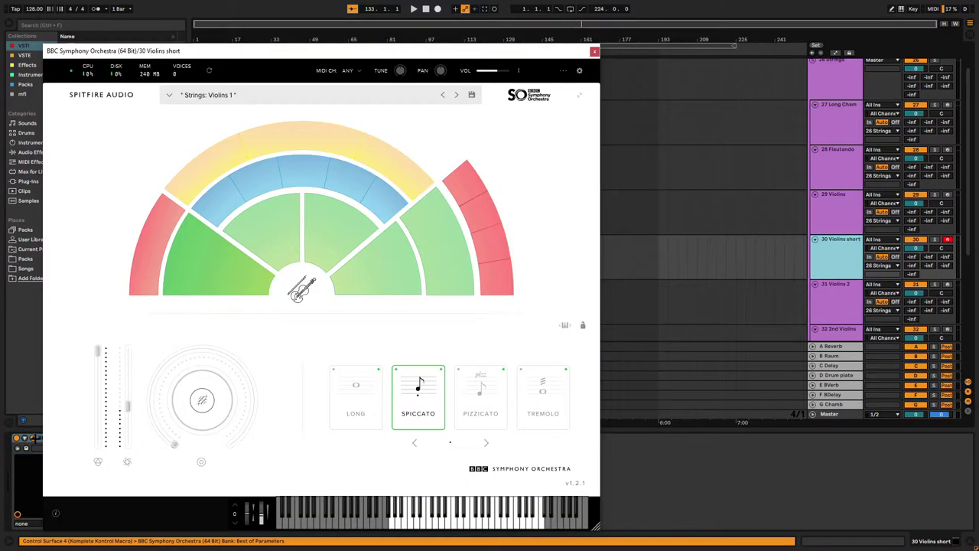
left_click(33, 438)
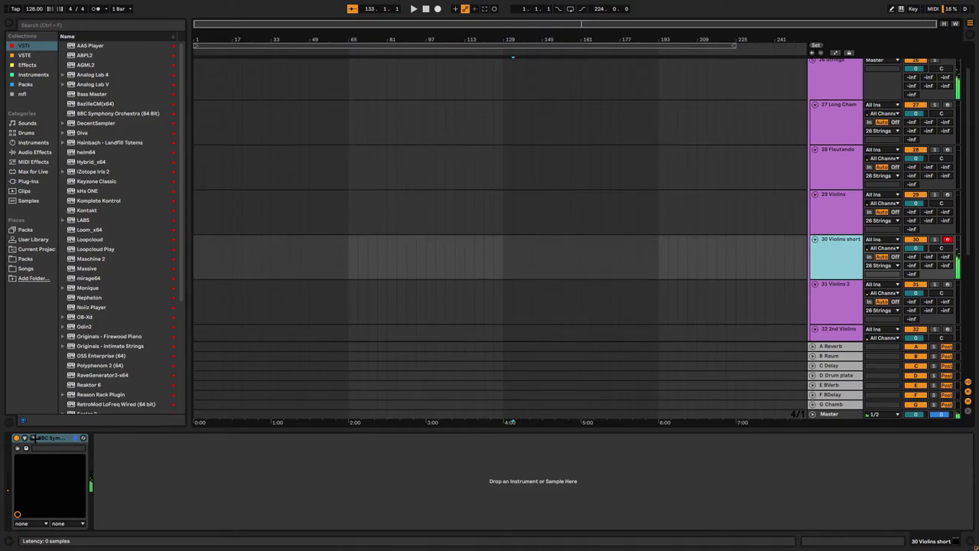
Audition the 31 Violins 2 track and the Pizzicato articulation on the 32 2nd Violins piz track, closing the instrument window.
left_click(845, 317)
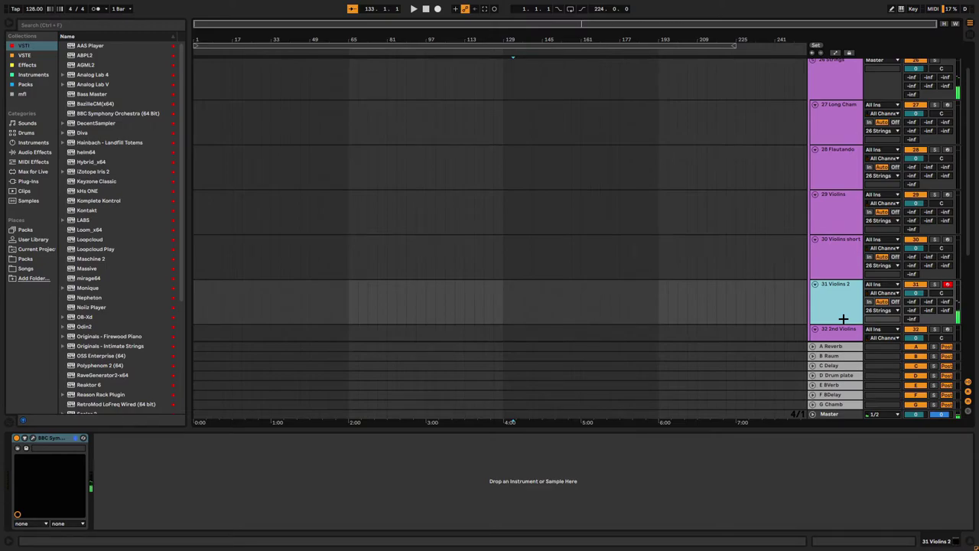
scroll(844, 319, "down", 2)
left_click(853, 298)
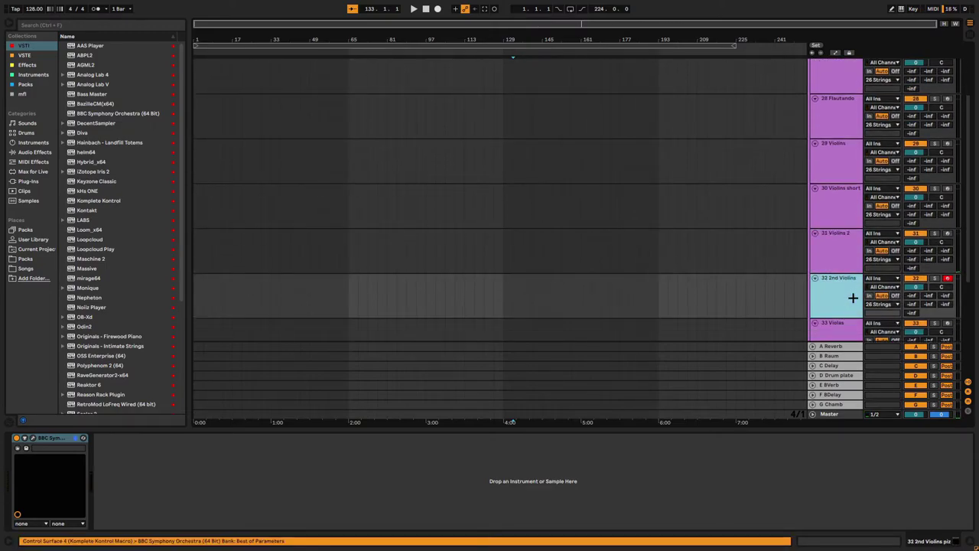
left_click(32, 437)
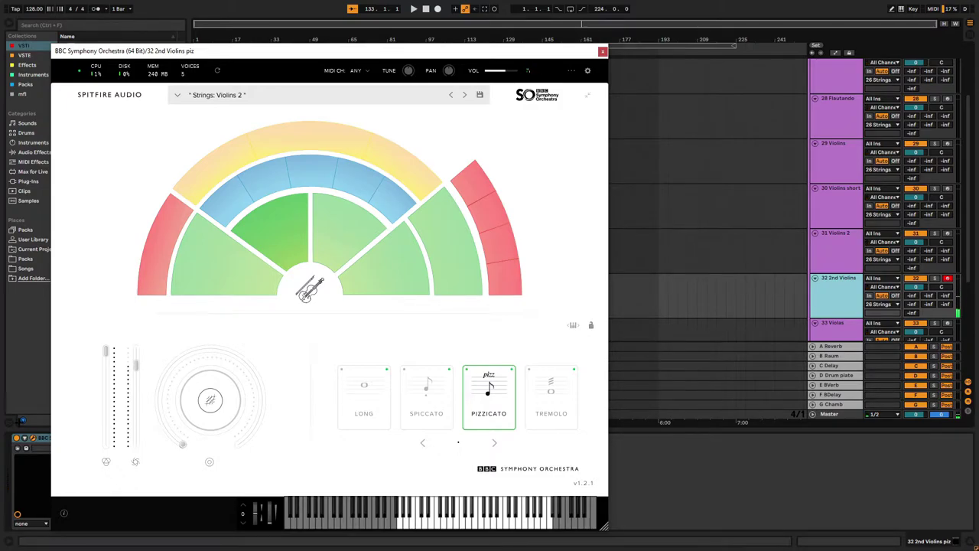
left_click(603, 51)
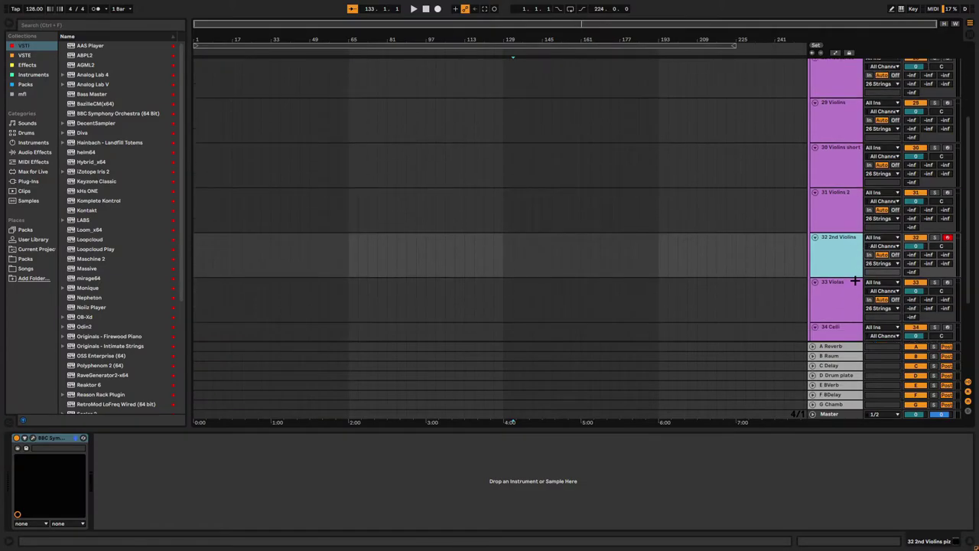
Audition the 33 Violas, 34 Celli and 35 Double Bass tracks one after another.
scroll(840, 276, "down", 3)
left_click(835, 200)
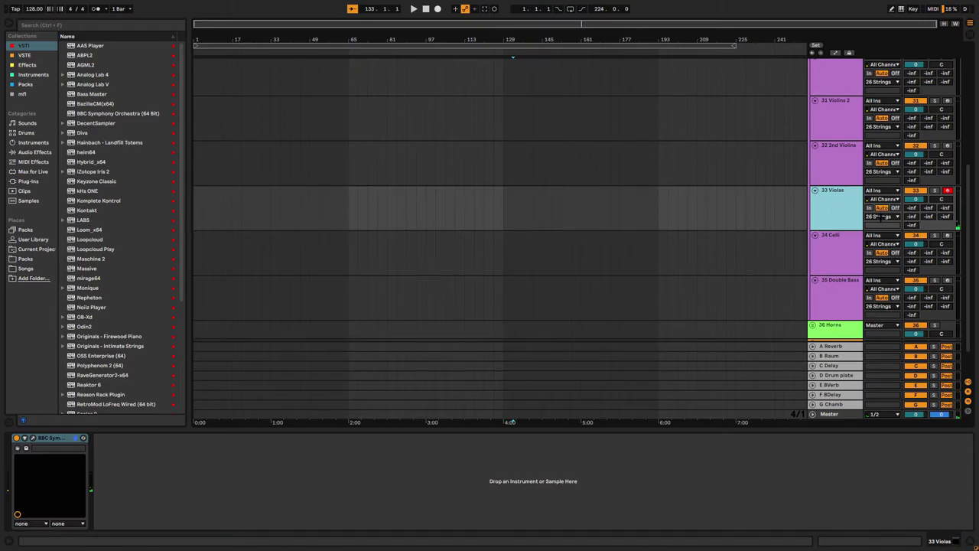
left_click(843, 248)
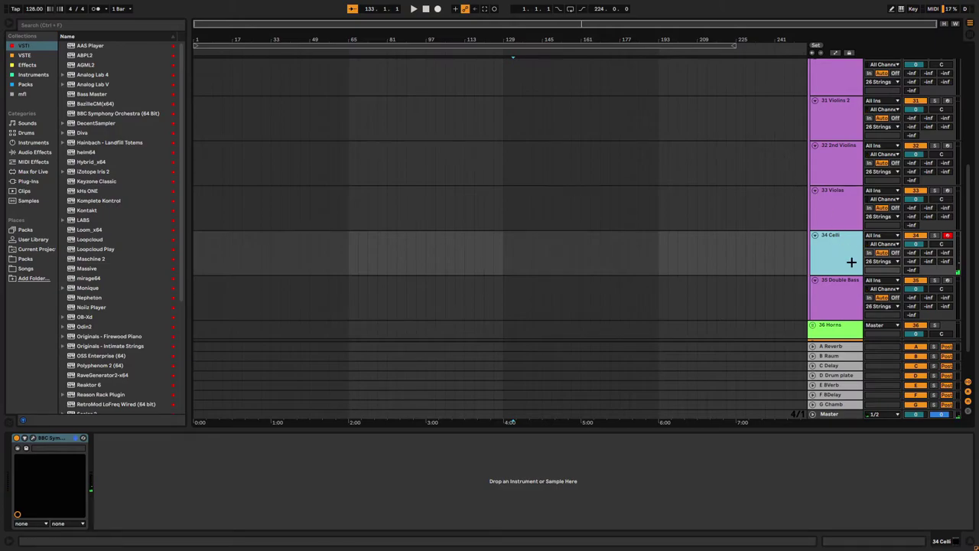
left_click(851, 294)
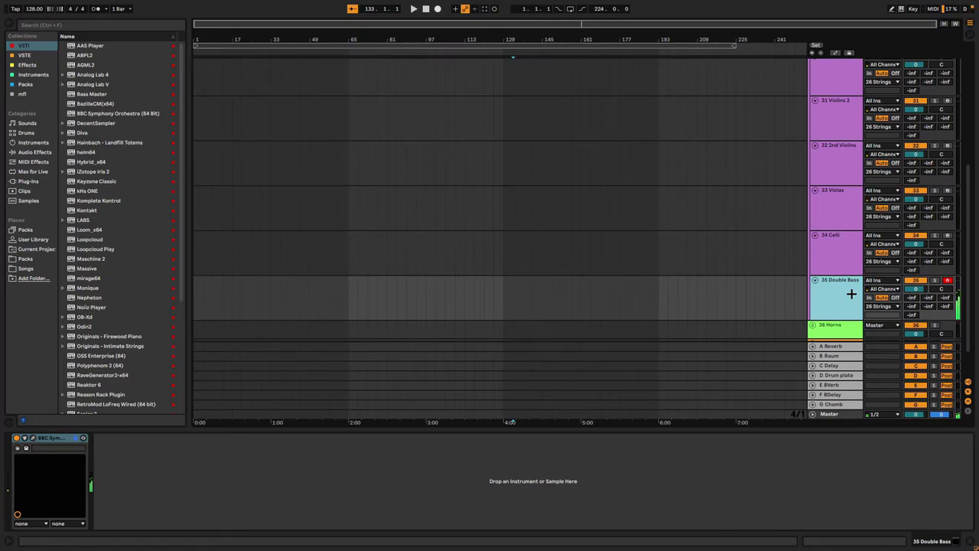
Fold the 26 Strings group and unfold the 36 Horns group.
scroll(841, 260, "up", 5)
scroll(809, 130, "up", 1)
left_click(813, 102)
left_click(815, 119)
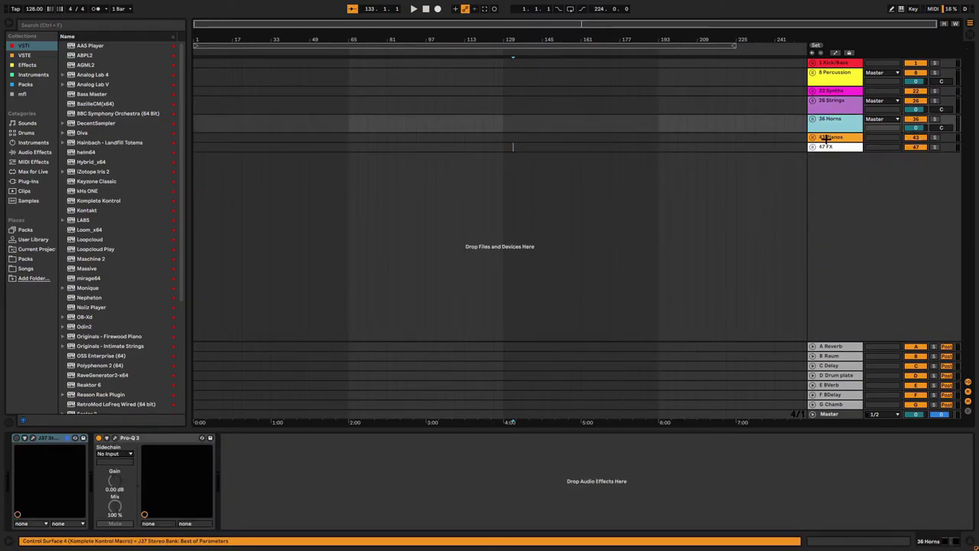
left_click(814, 118)
scroll(855, 138, "down", 1)
scroll(842, 160, "up", 1)
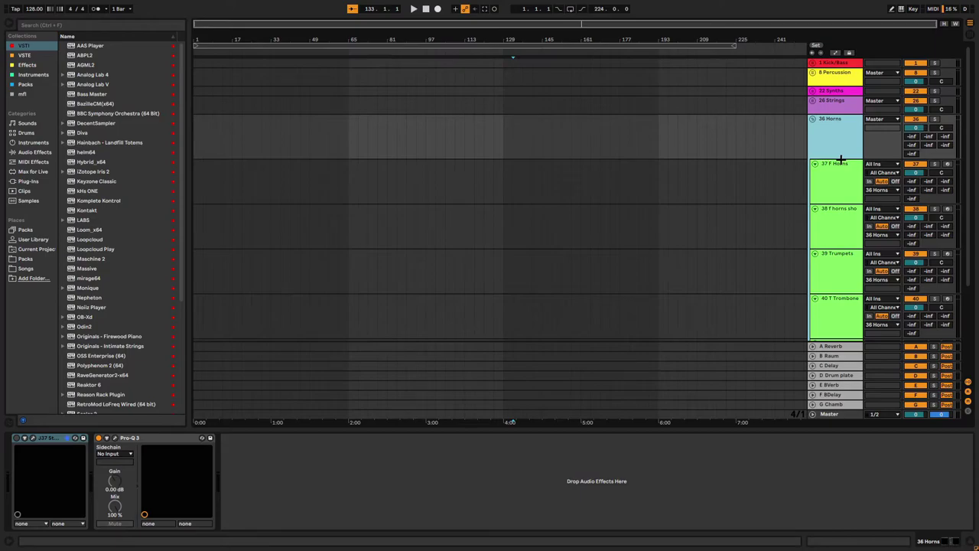
Go through the horn tracks from 37 F Horns to 42 Tuba, then return to 37 F Horns and audition it.
left_click(829, 188)
left_click(826, 220)
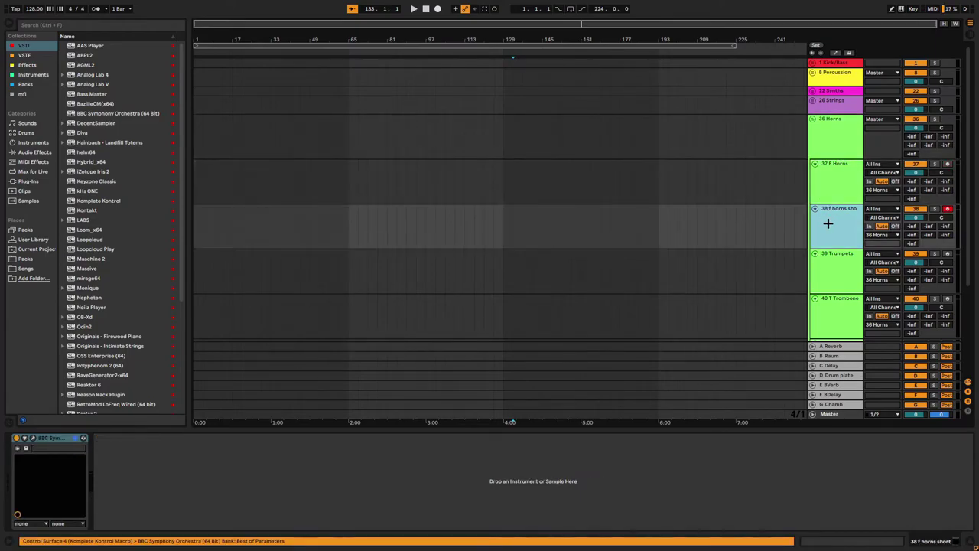
scroll(826, 219, "down", 1)
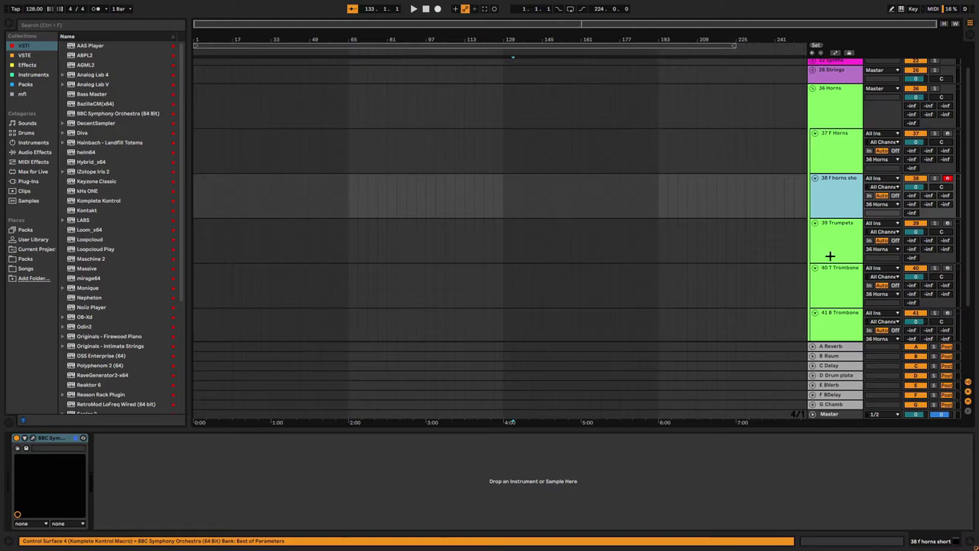
left_click(829, 255)
scroll(834, 253, "down", 1)
left_click(834, 243)
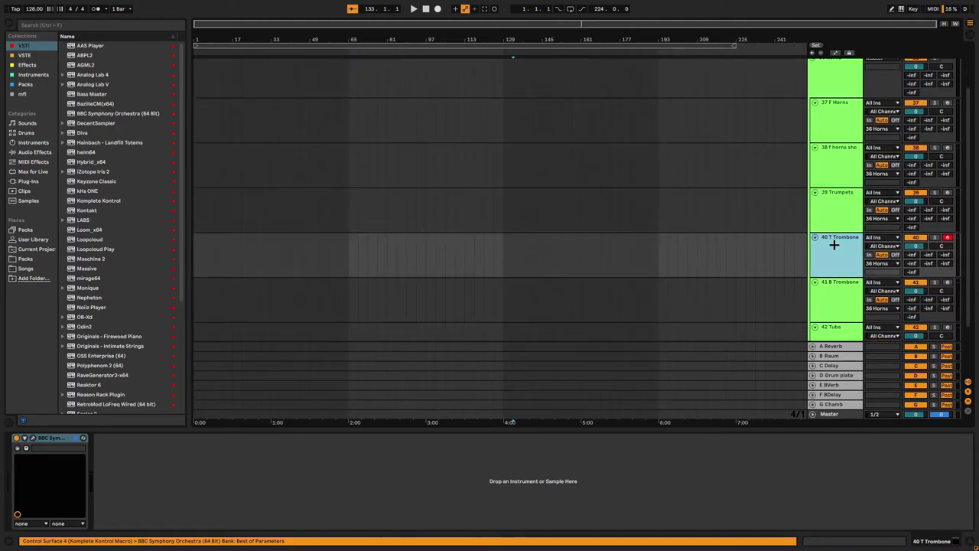
scroll(830, 260, "down", 1)
left_click(831, 252)
left_click(846, 301)
scroll(838, 230, "up", 3)
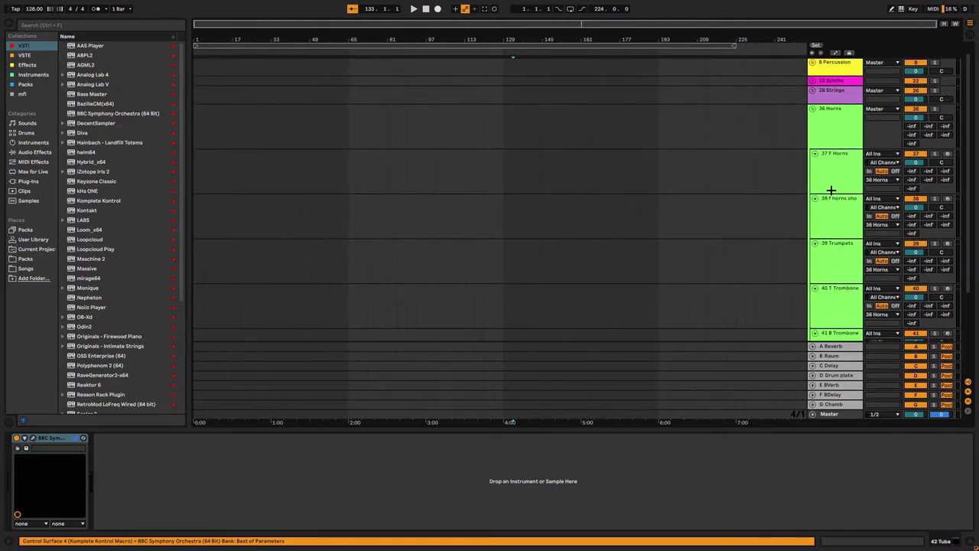
left_click(837, 179)
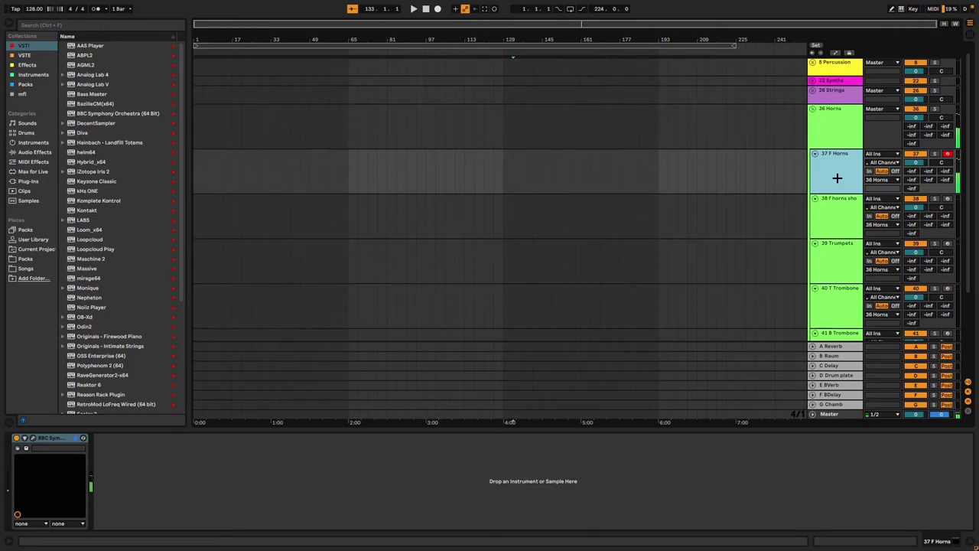
Audition the 38 f horns short and 39 Trumpets tracks one after the other.
left_click(830, 217)
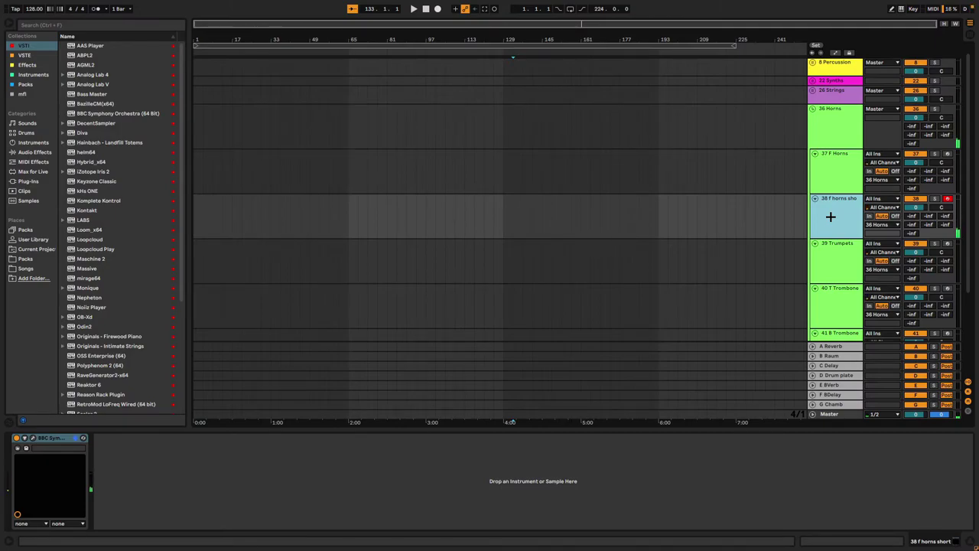
left_click(830, 256)
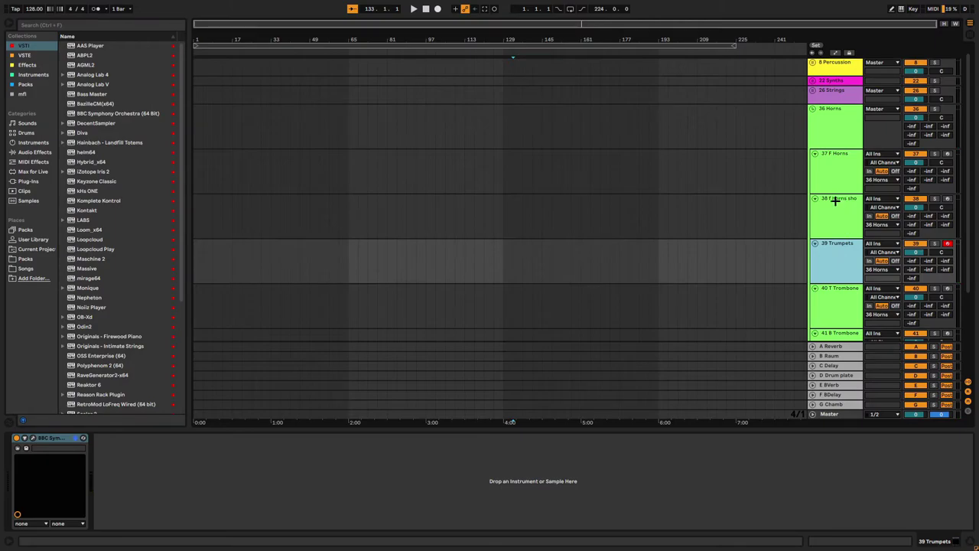
scroll(820, 182, "down", 4)
scroll(825, 211, "up", 3)
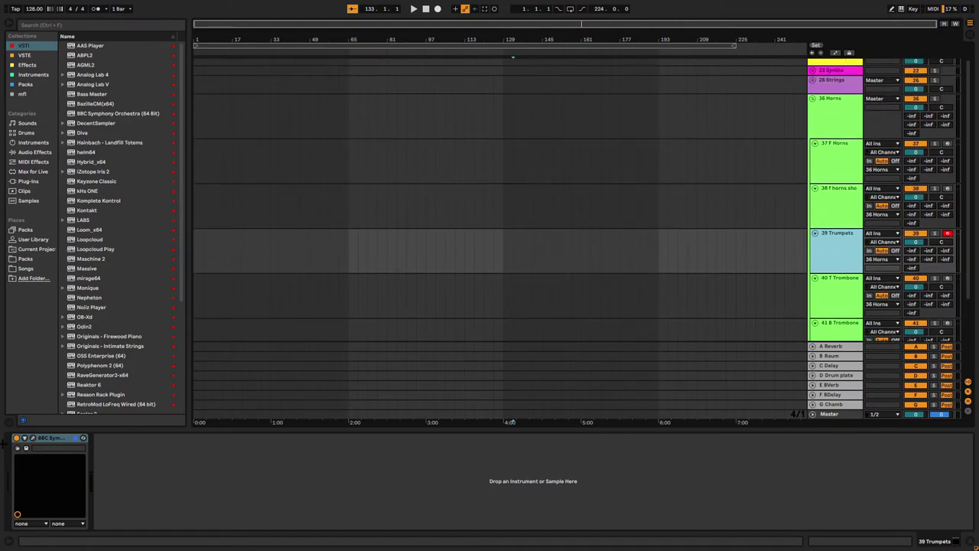
Try Horns a4, Bass Trombones a2 and Tenor Trombones a3 in the 39 Trumpets track's BBC Symphony Orchestra instrument, closing its window.
left_click(33, 438)
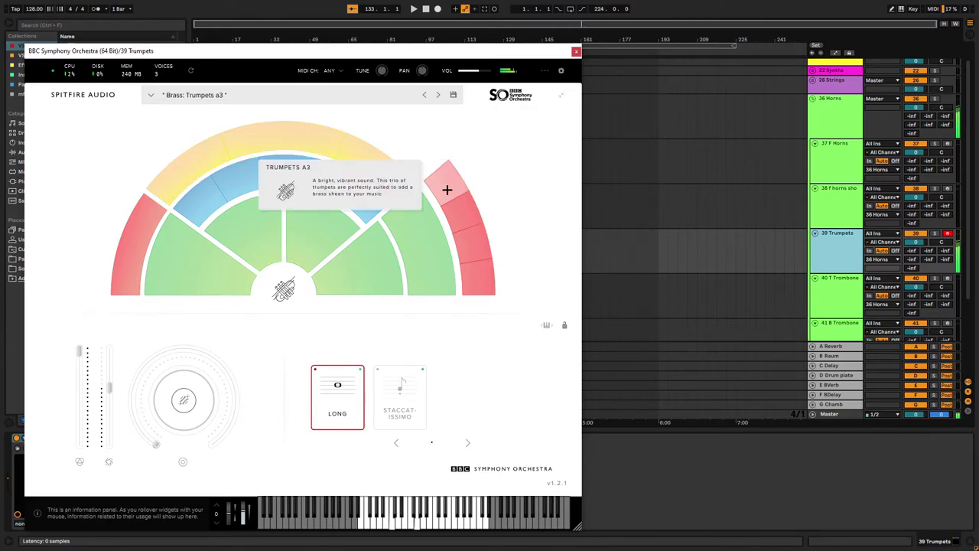
left_click(135, 245)
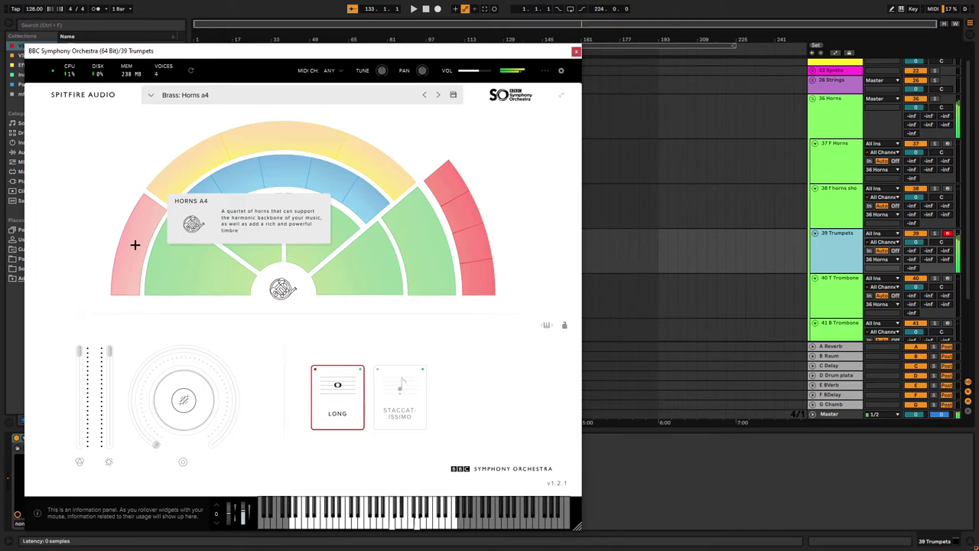
left_click(488, 233)
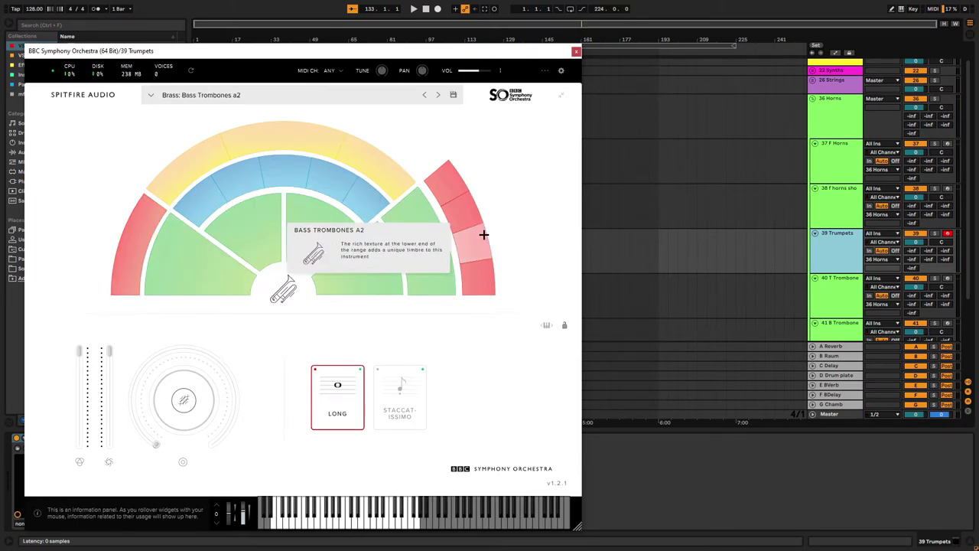
left_click(464, 209)
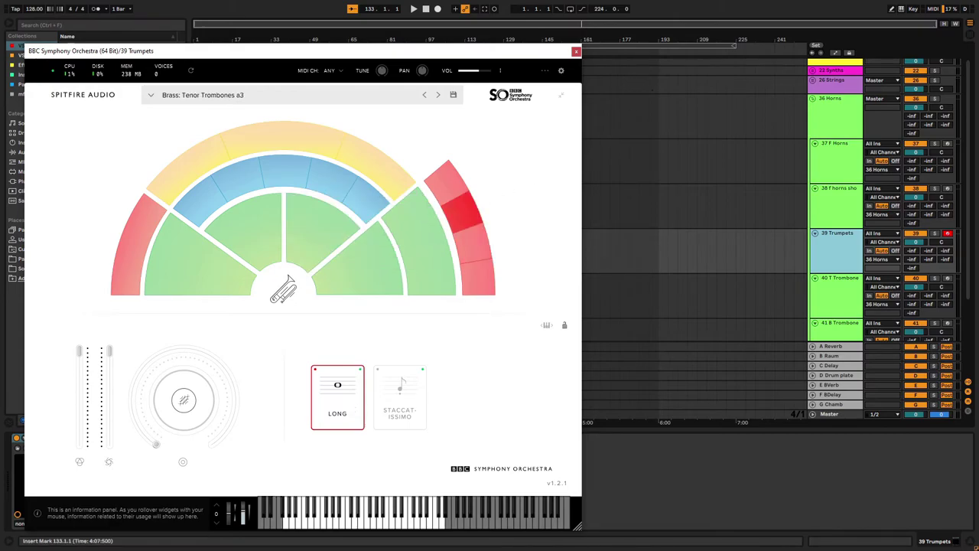
left_click(576, 52)
Audition the 40 T Trombone, 41 B Trombone and 42 Tuba tracks, trying the Staccatissimo and Long articulations on the B Trombone.
left_click(841, 296)
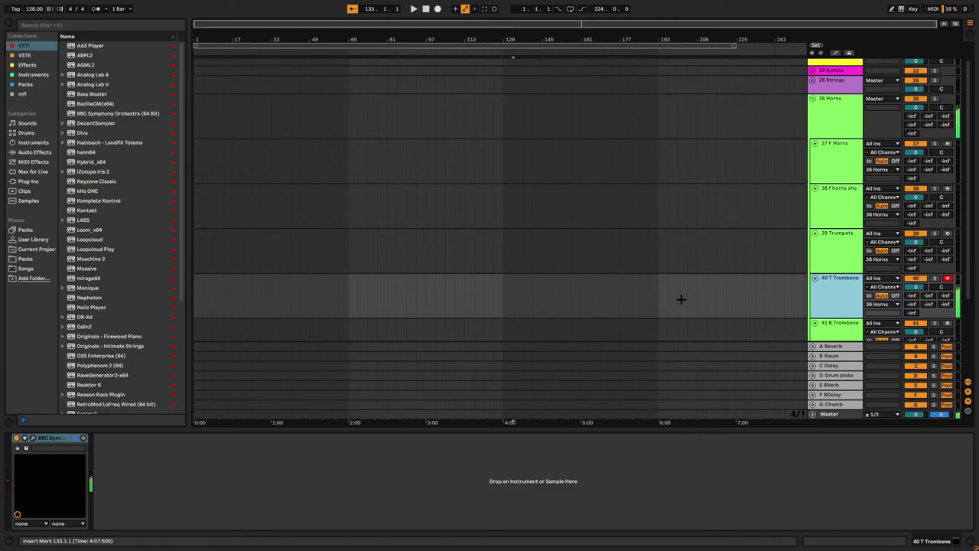
scroll(829, 291, "down", 1)
left_click(842, 293)
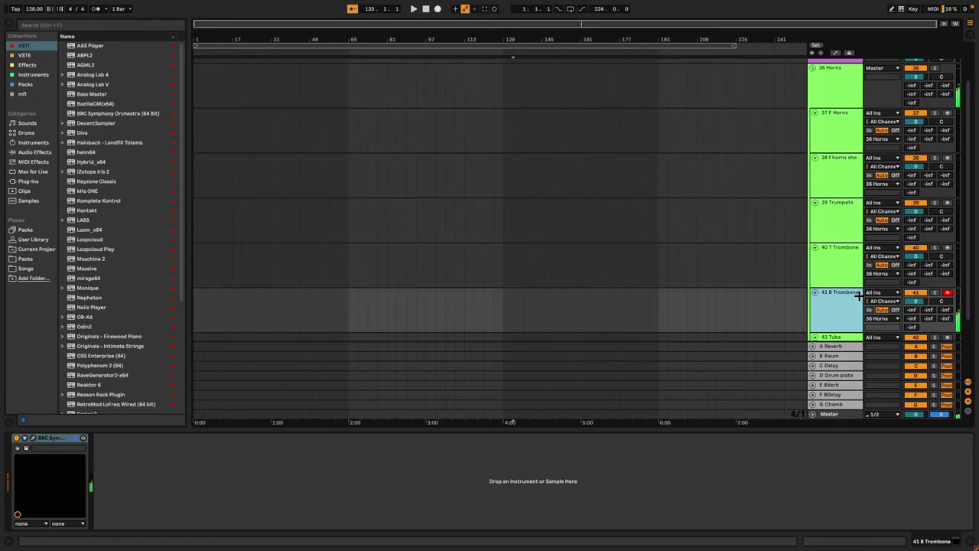
left_click(31, 438)
left_click(392, 390)
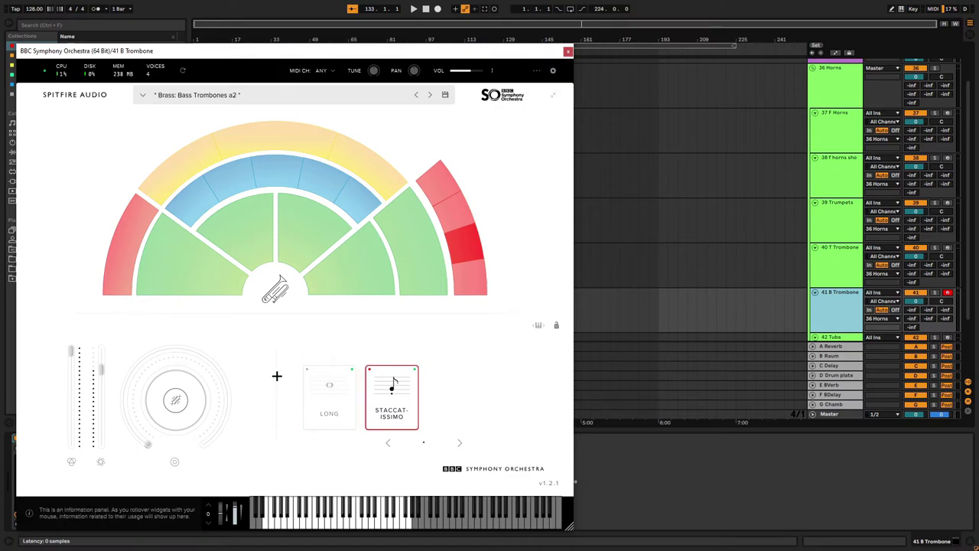
left_click(346, 388)
scroll(818, 286, "down", 2)
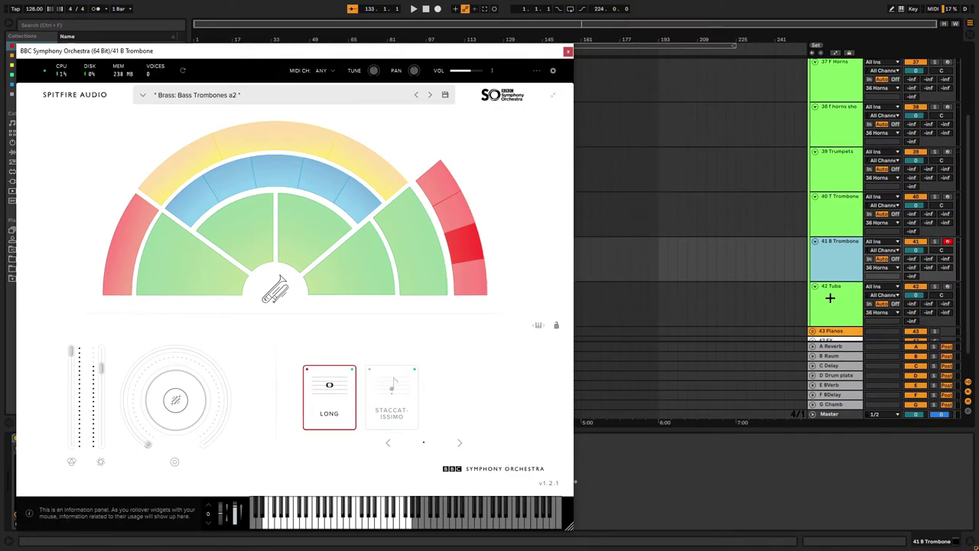
left_click(826, 280)
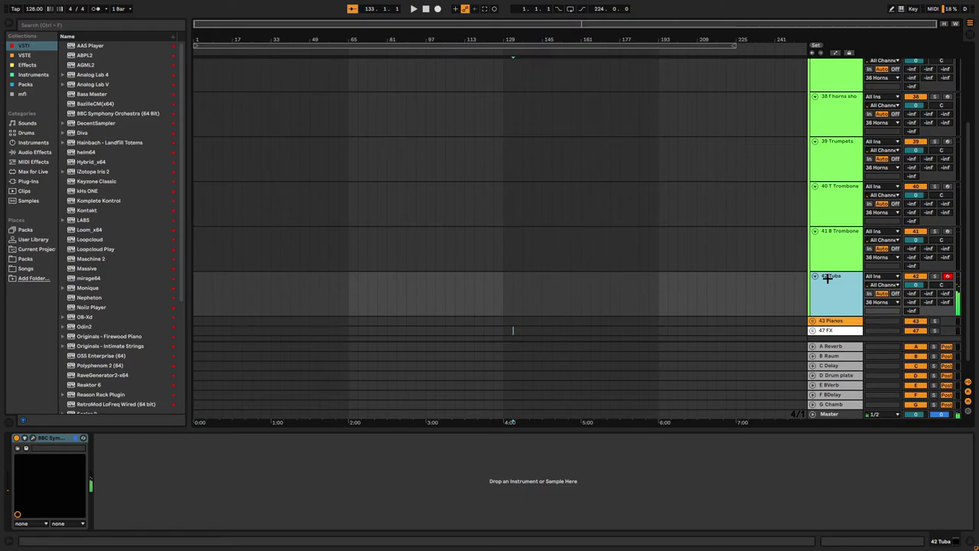
Fold the 36 Horns group, then unfold and select the 43 Pianos group.
scroll(831, 277, "up", 5)
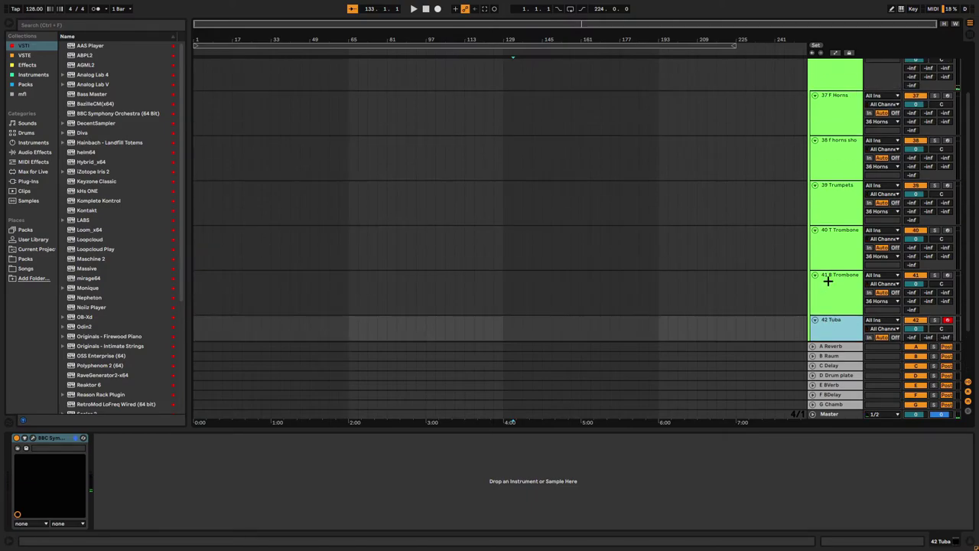
left_click(812, 120)
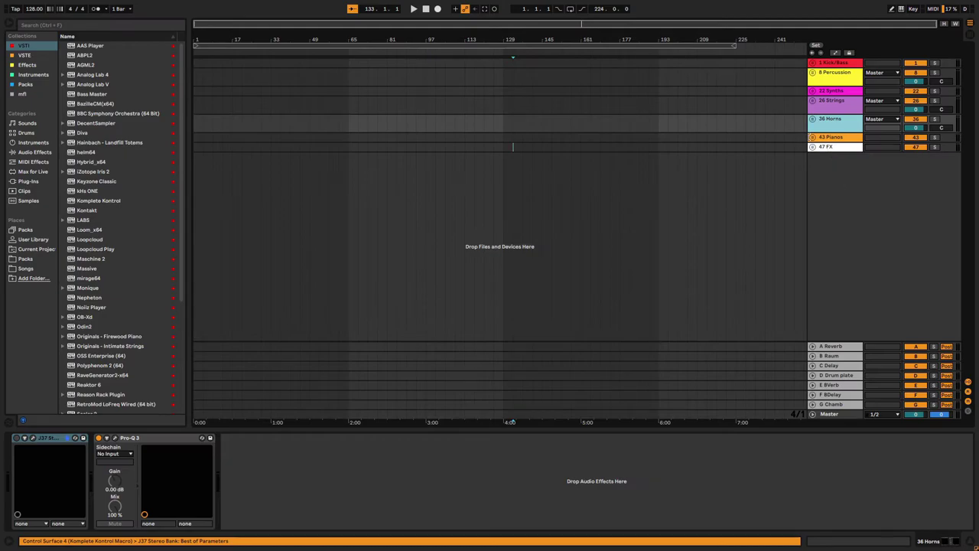
left_click(813, 136)
left_click(843, 151)
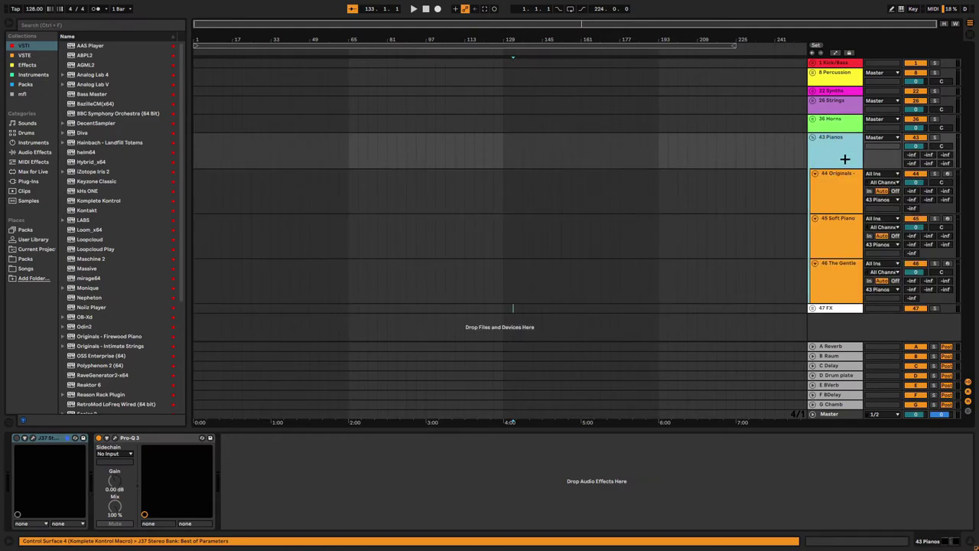
View the Originals - Firewood Piano instrument on track 44, close its window and audition the piano.
left_click(846, 193)
left_click(24, 437)
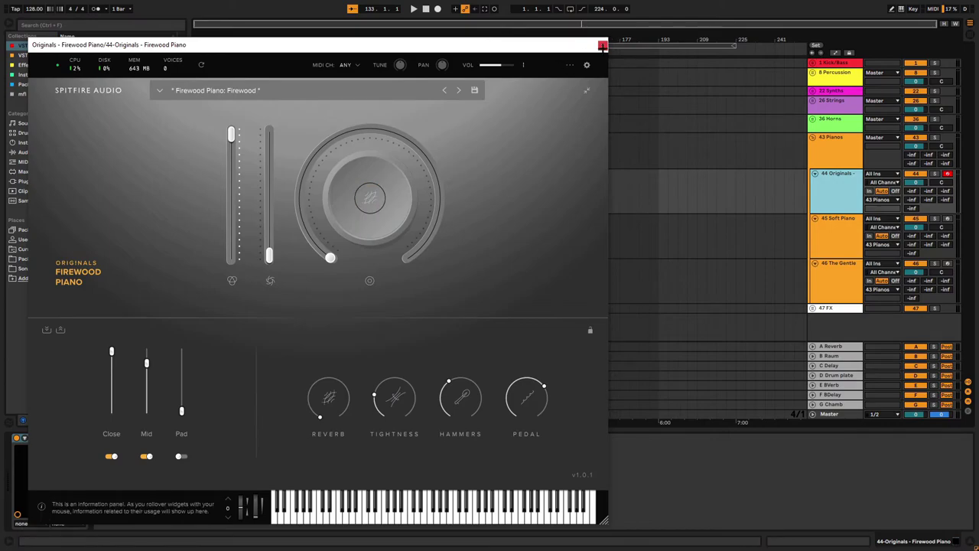
left_click(603, 46)
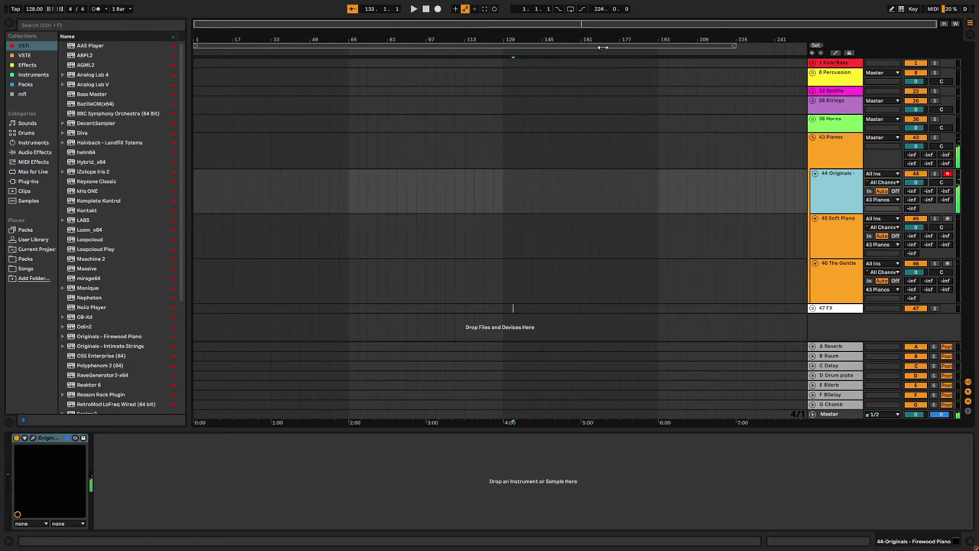
Audition the 45 Soft Piano and 46 The Gentleman tracks, briefly viewing The Gentleman's Kontakt instrument.
left_click(849, 237)
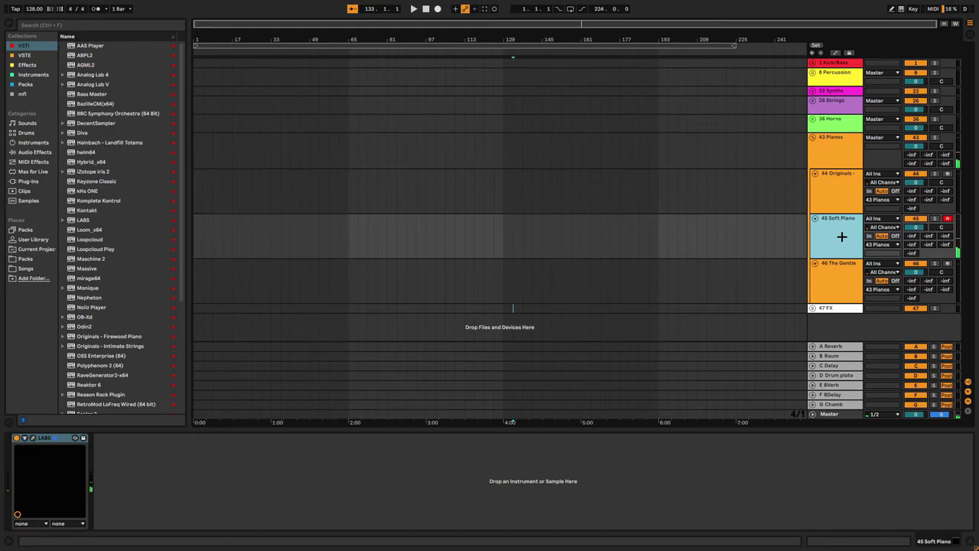
left_click(829, 267)
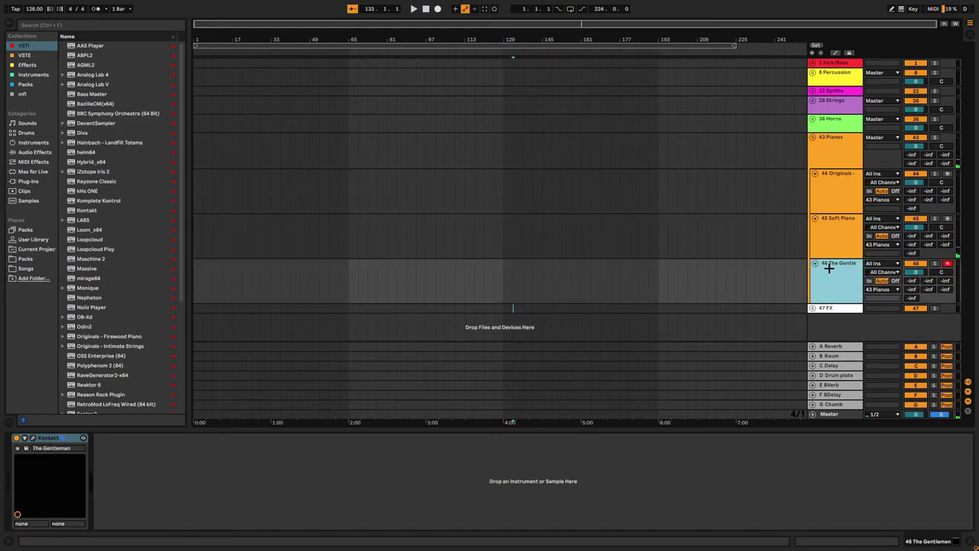
left_click(32, 438)
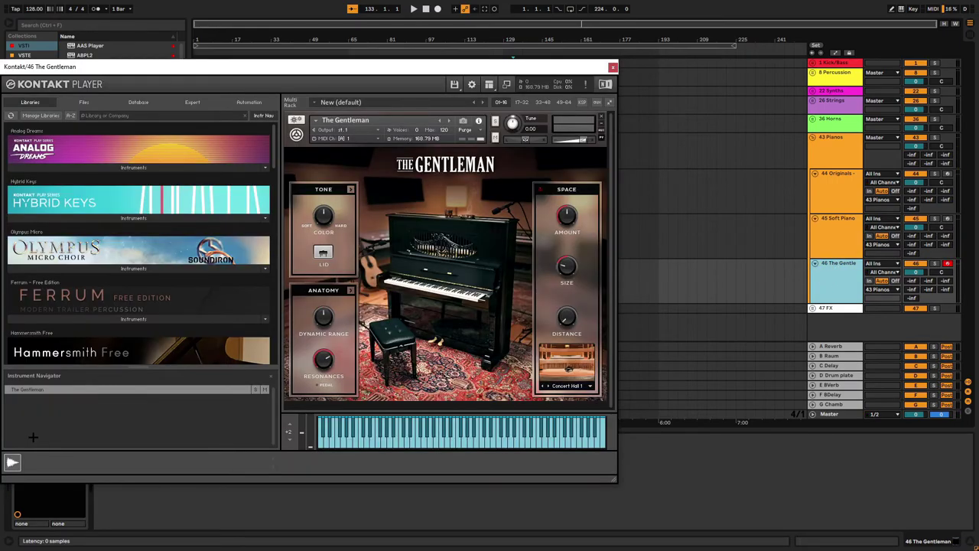
left_click(612, 67)
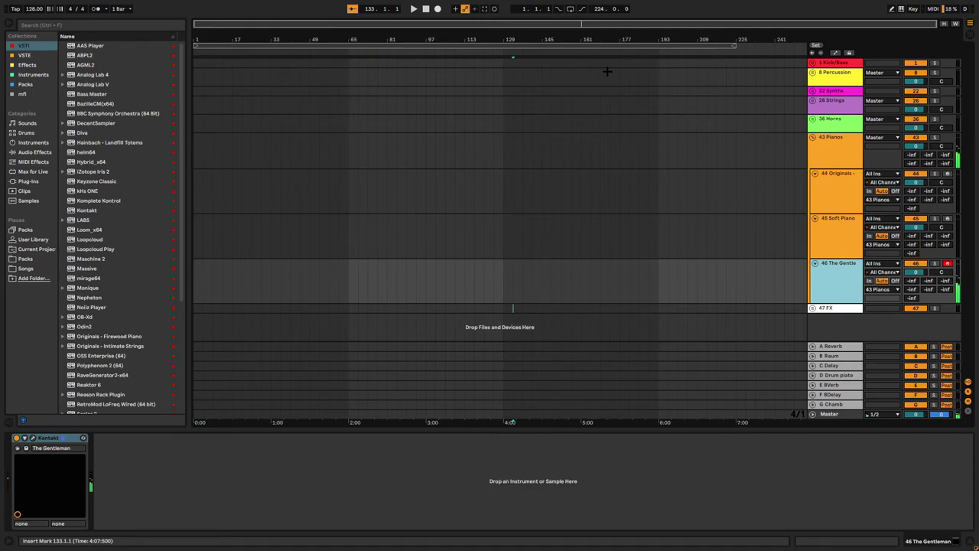
Unfold the 47 FX group and go through the 48 Sweep in 1, 49 Sweep in 2 and 50 Textures/Drones tracks.
left_click(814, 307)
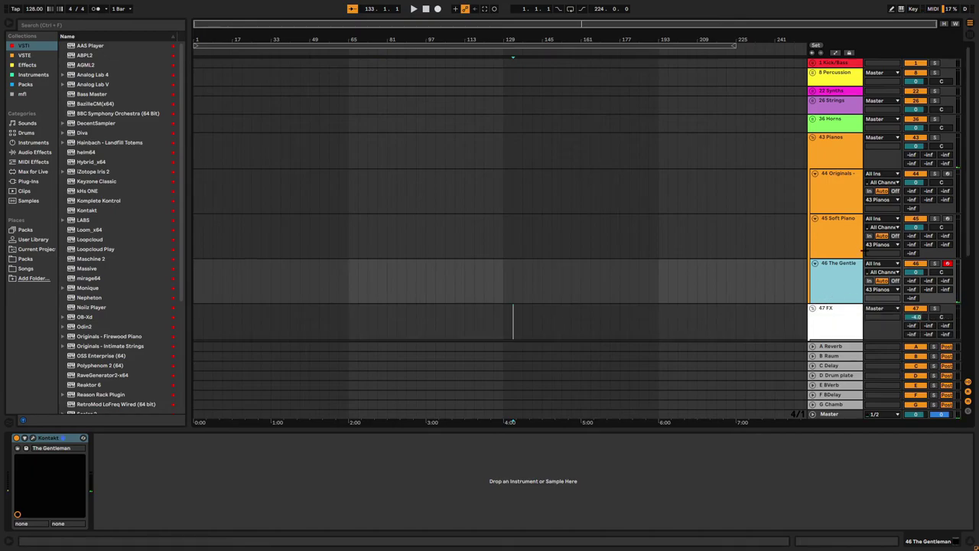
scroll(830, 260, "down", 3)
left_click(826, 232)
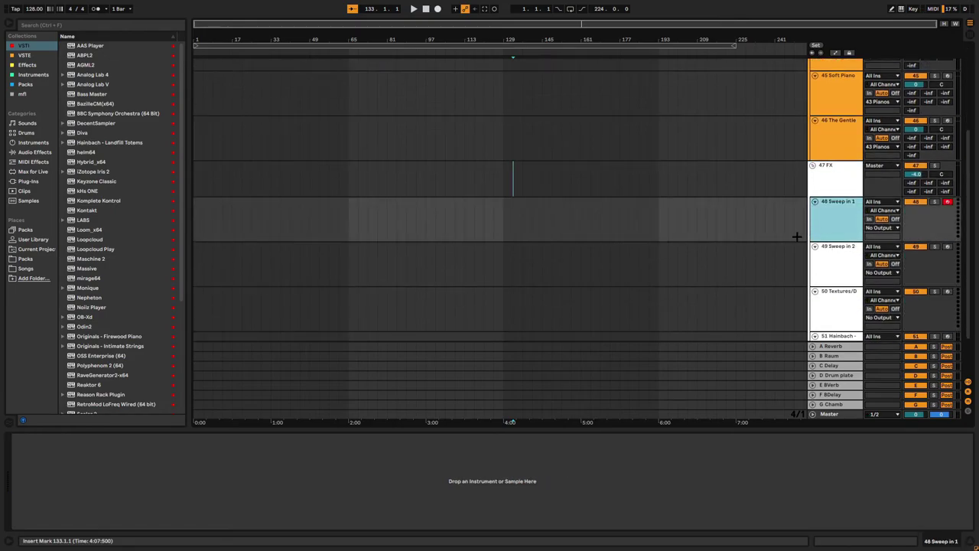
scroll(825, 229, "down", 2)
left_click(824, 214)
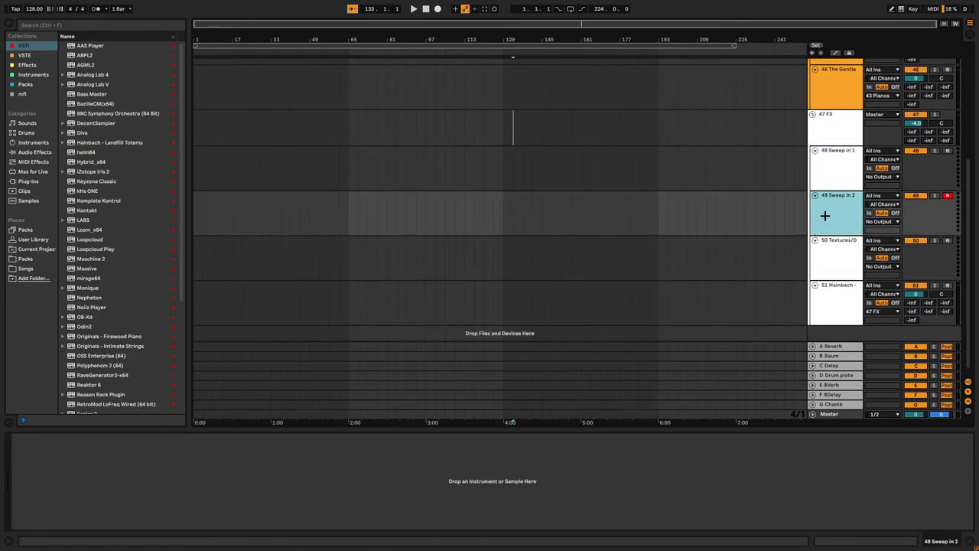
left_click(832, 264)
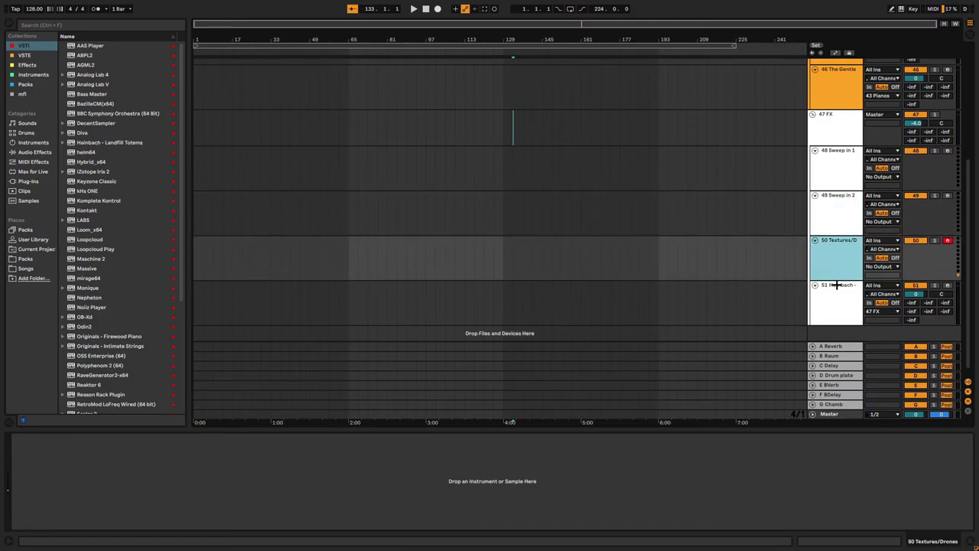
left_click(840, 272)
left_click(840, 269)
Audition the 51 Hainbach - Landfill Totems track with its Kling: Distance preset, leaving the instrument window open.
left_click(812, 305)
left_click(34, 438)
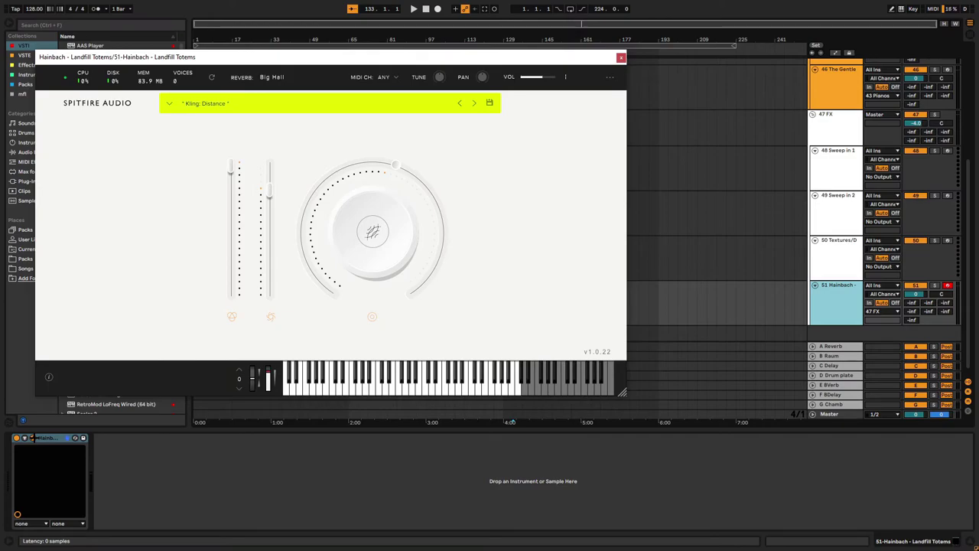
left_click(34, 437)
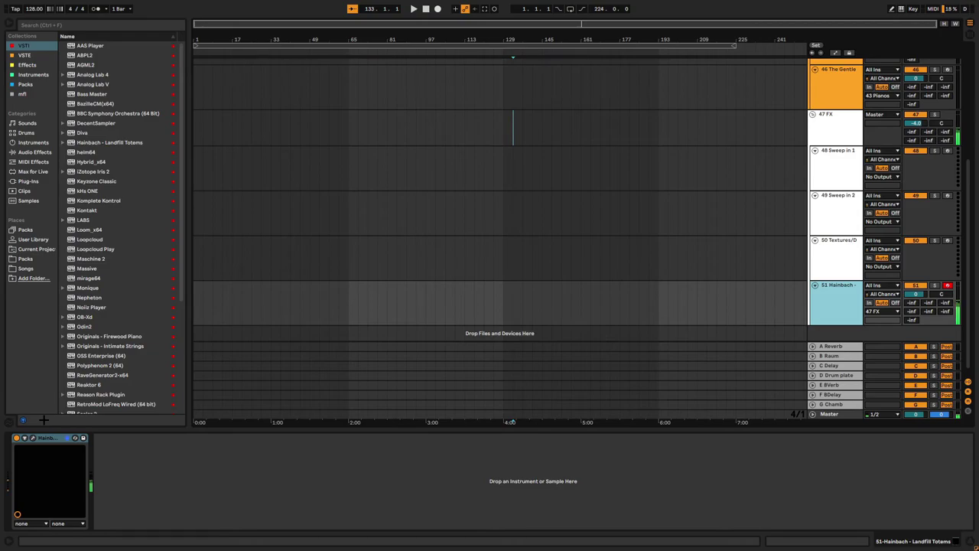
left_click(34, 437)
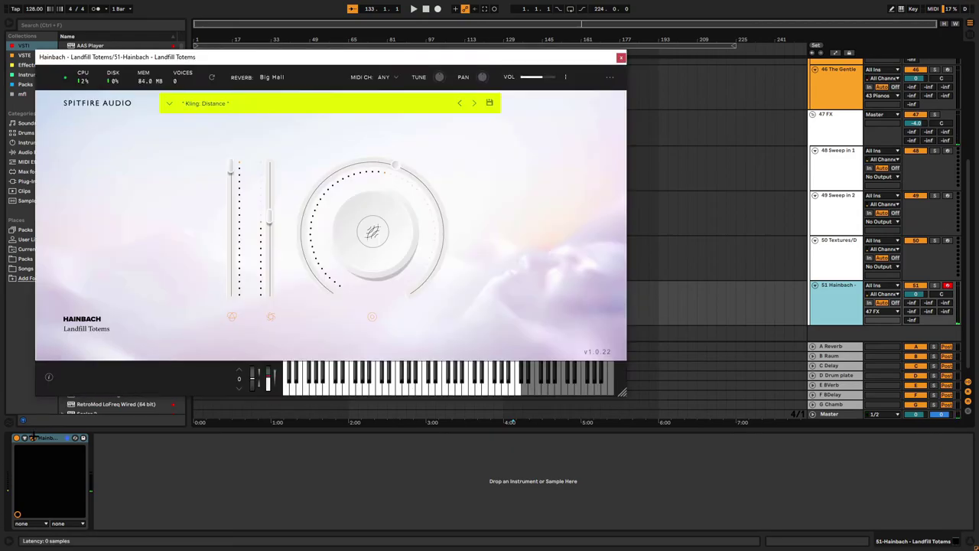
Audition the Kling: Tension, Third Place and Spacewalk presets in Landfill Totems and close the instrument window.
left_click(473, 103)
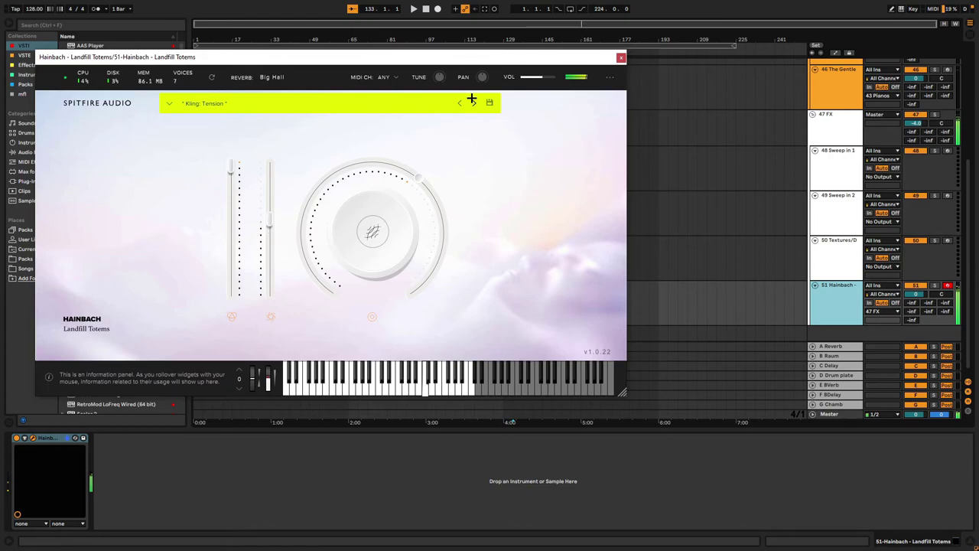
left_click(472, 101)
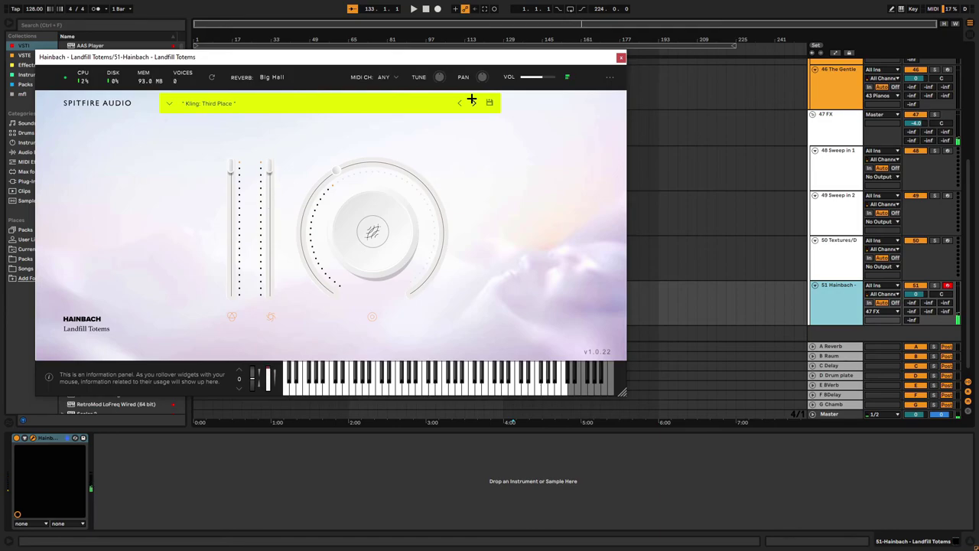
left_click(472, 100)
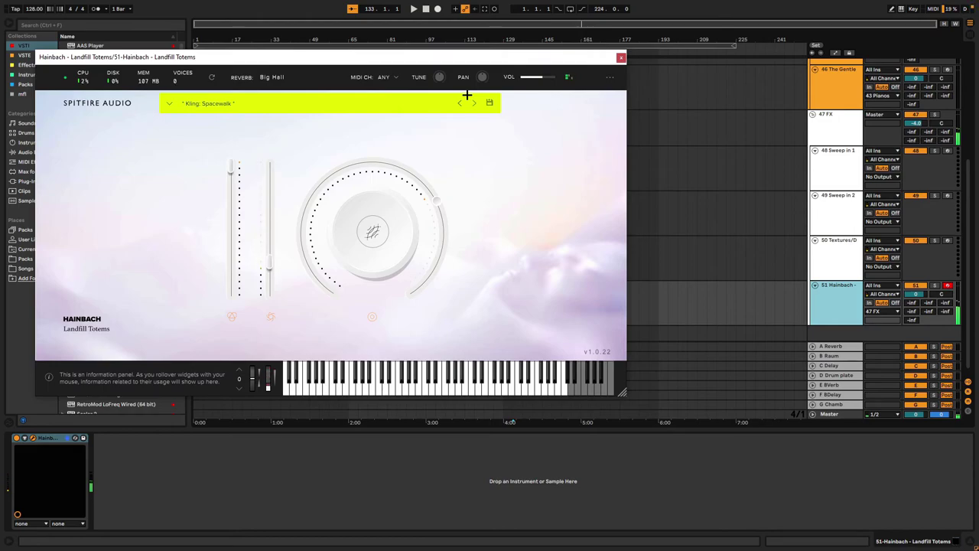
left_click(621, 58)
Fold the 47 FX and 43 Pianos groups.
scroll(857, 367, "down", 1)
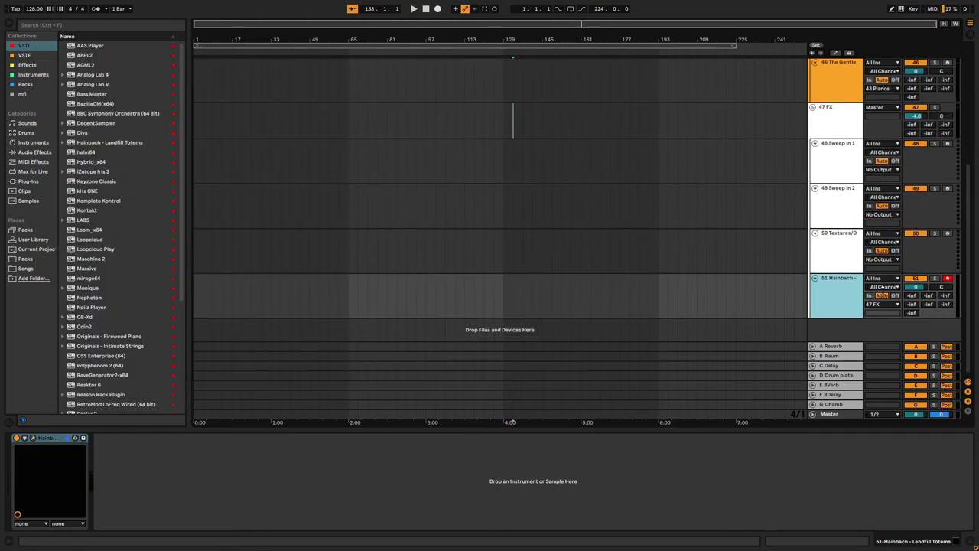
scroll(842, 245, "up", 3)
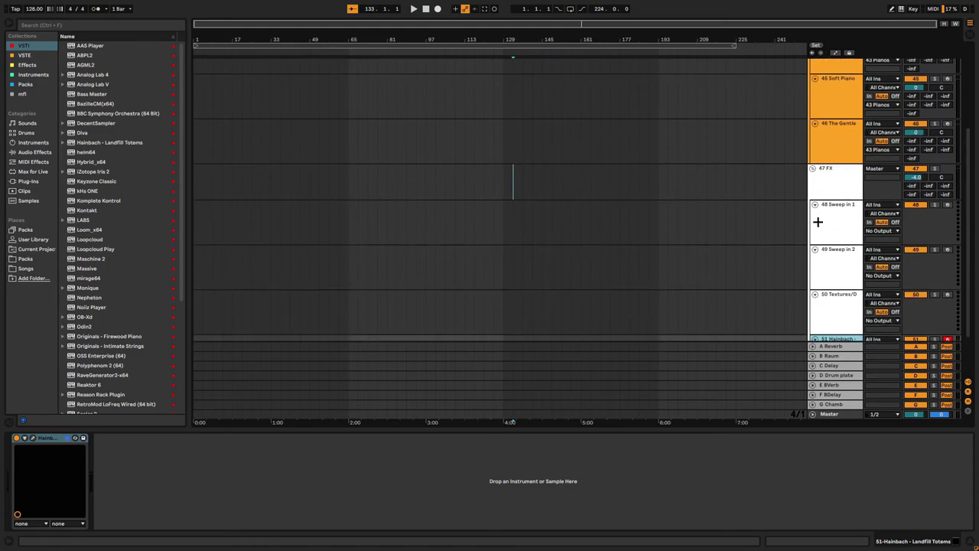
left_click(813, 171)
left_click(813, 137)
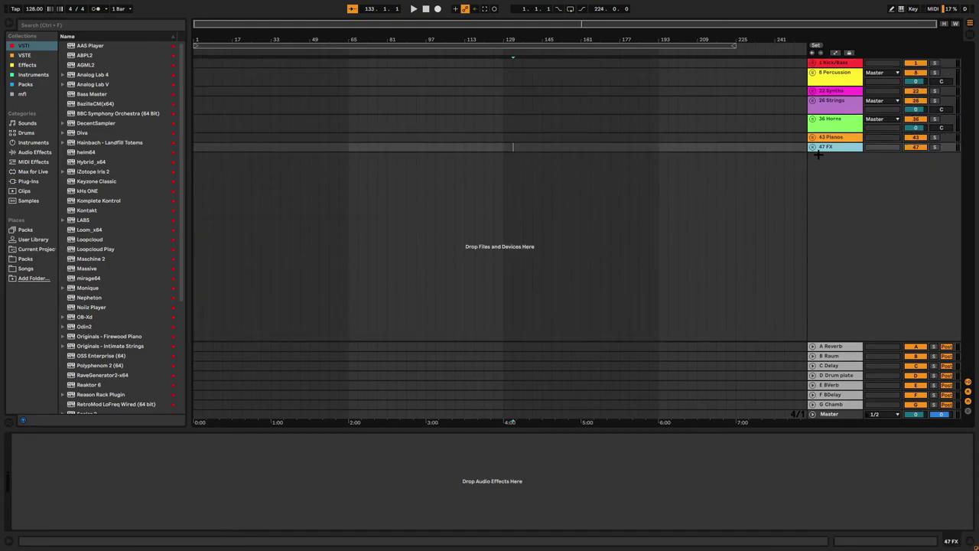
Switch to the Session view and select the A Reverb return track to show its effect.
key("Tab")
left_click(722, 25)
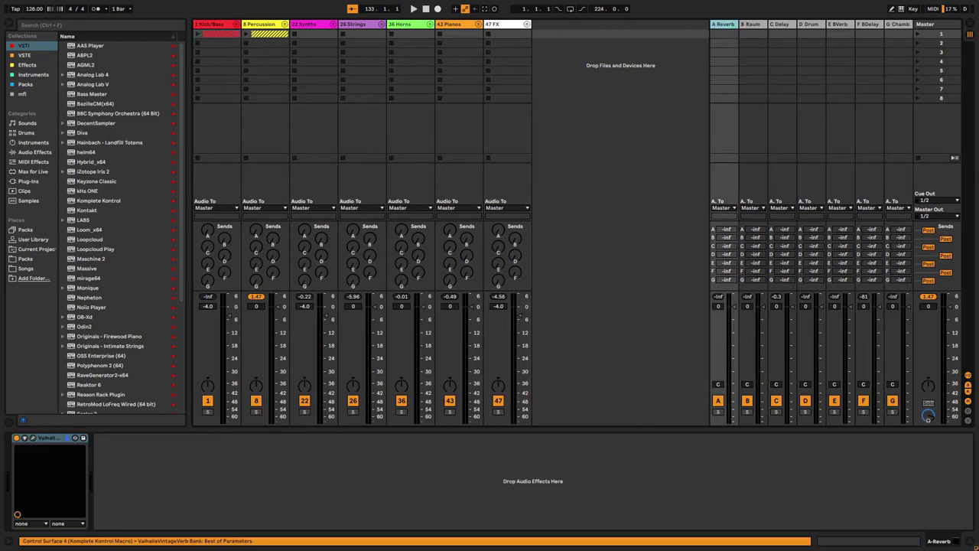
Inspect ValhallaVintageVerb on the A Reverb return and audition it on 44 Originals - Firewood Piano with send A at -5.0 dB.
left_click(33, 438)
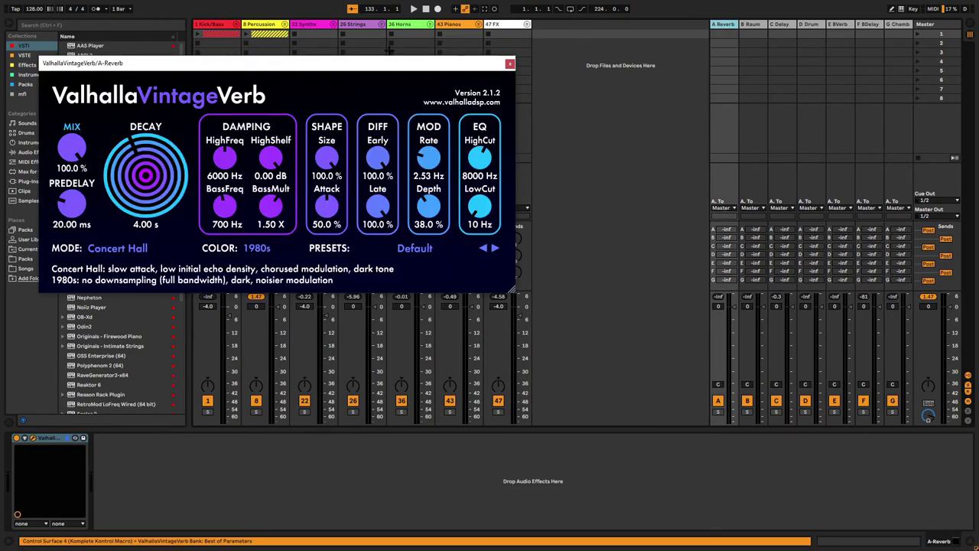
left_click_drag(369, 62, 500, 44)
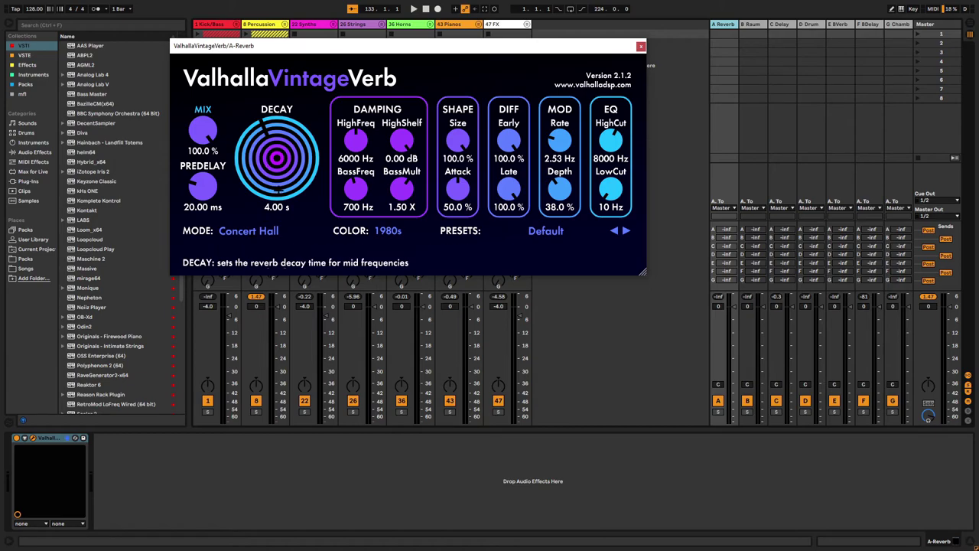
left_click(641, 46)
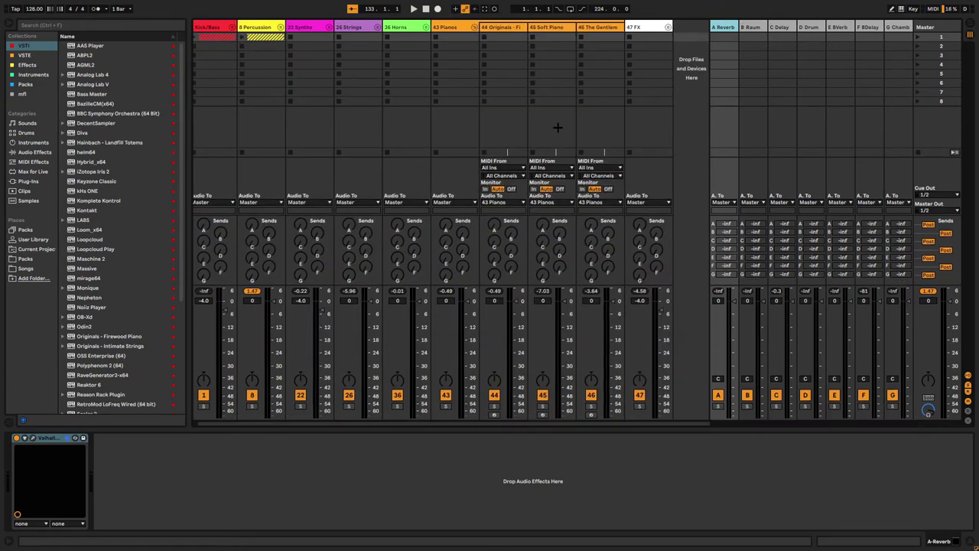
left_click(491, 228)
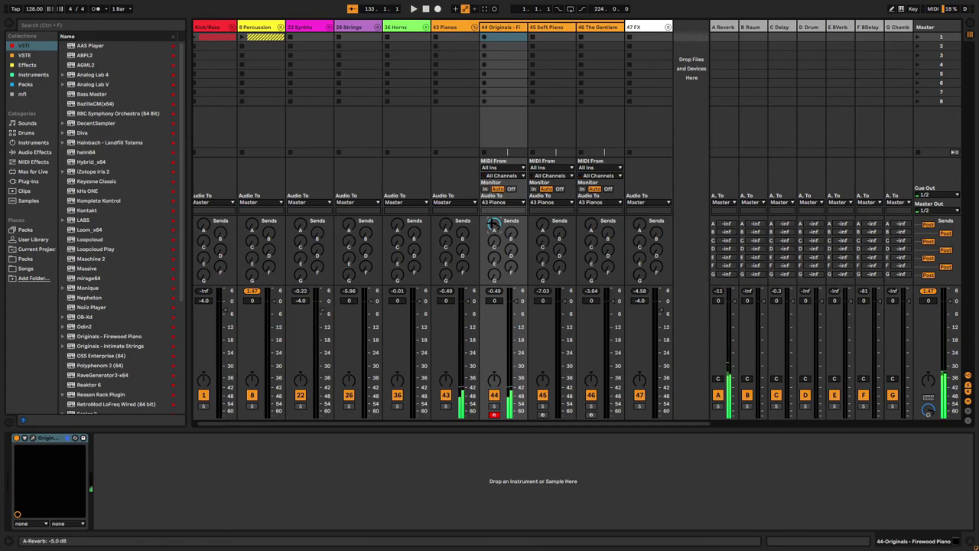
Inspect Raum on the B Raum return, close its window and audition it on the Firewood Piano track through send B at -18.0 dB.
left_click(756, 27)
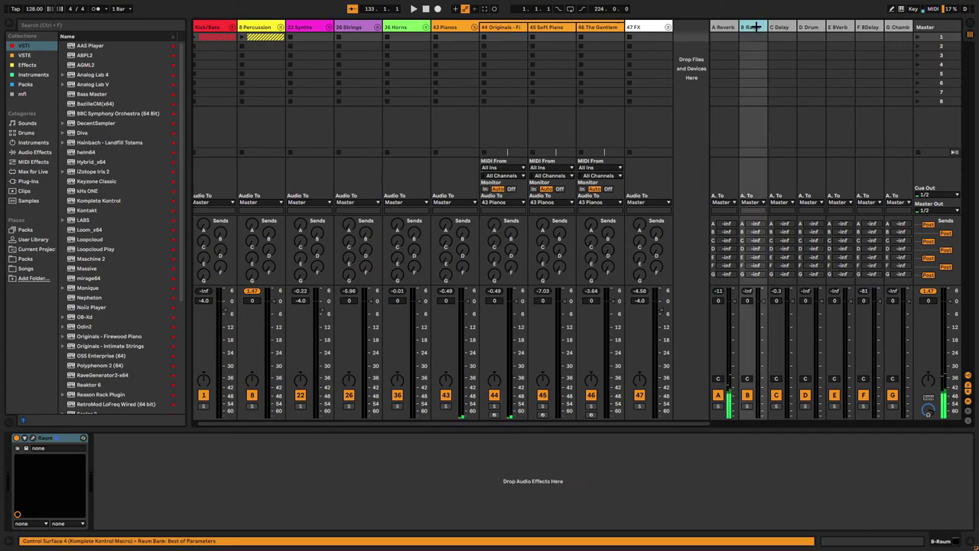
left_click(33, 438)
left_click_drag(317, 47, 408, 54)
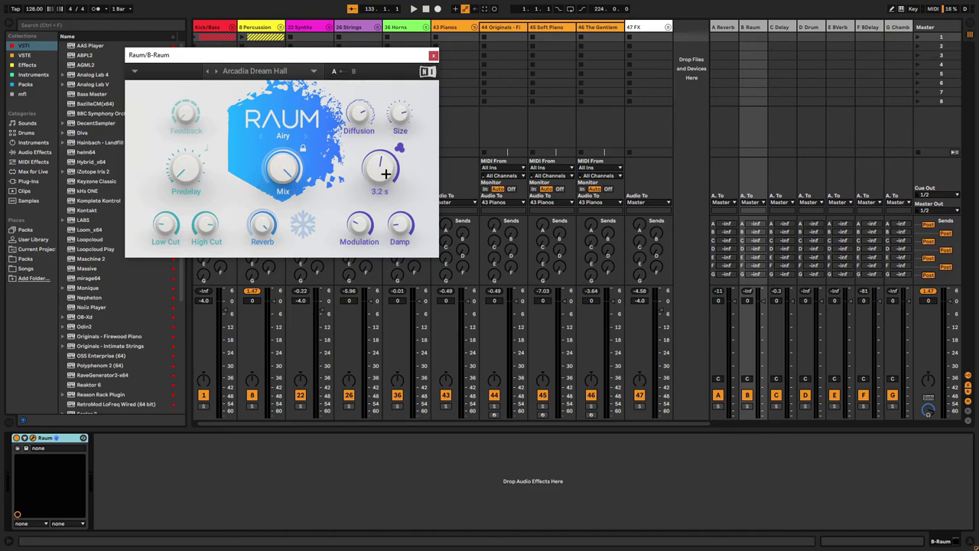
left_click(434, 55)
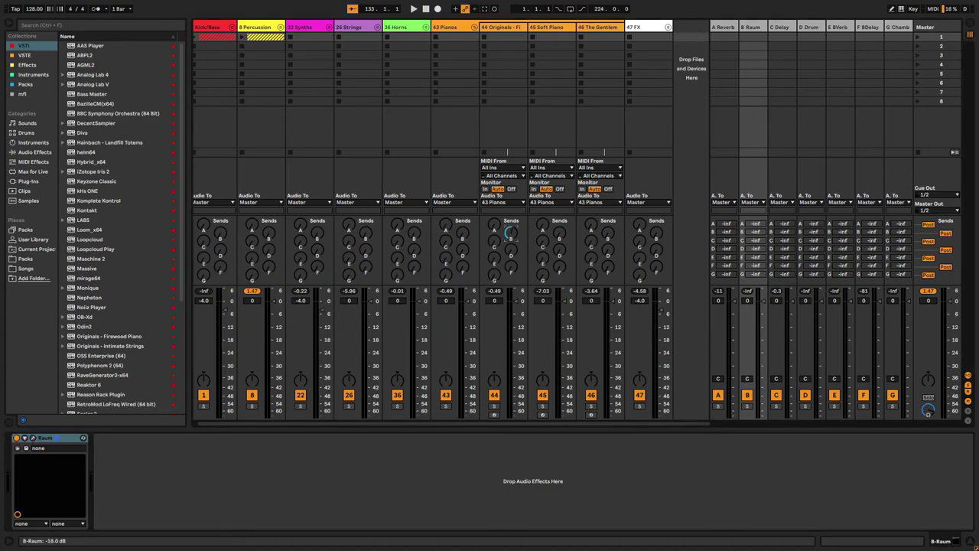
left_click(502, 29)
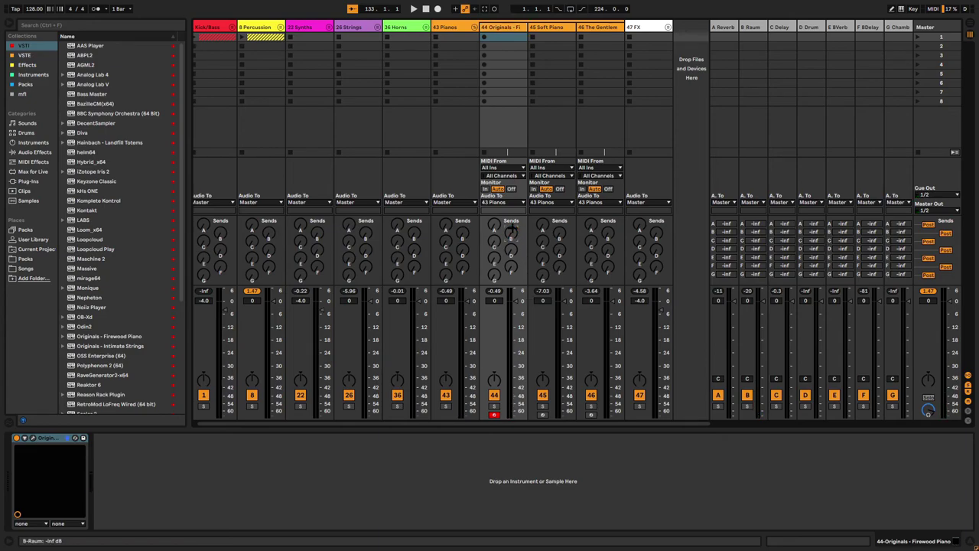
Unfold the 22 Synths group and audition 25 Massive with its send to C Delay raised, briefly opening its instrument window.
left_click(784, 29)
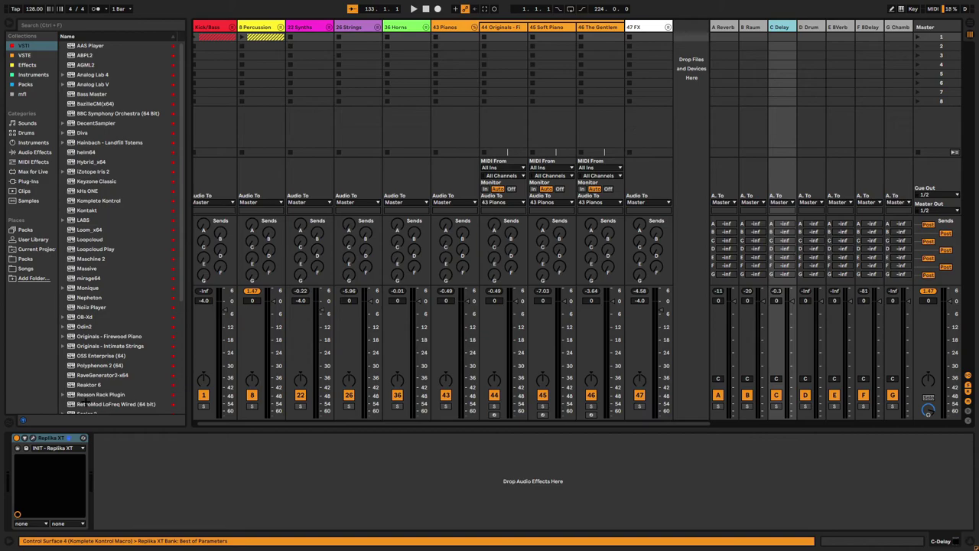
left_click(329, 27)
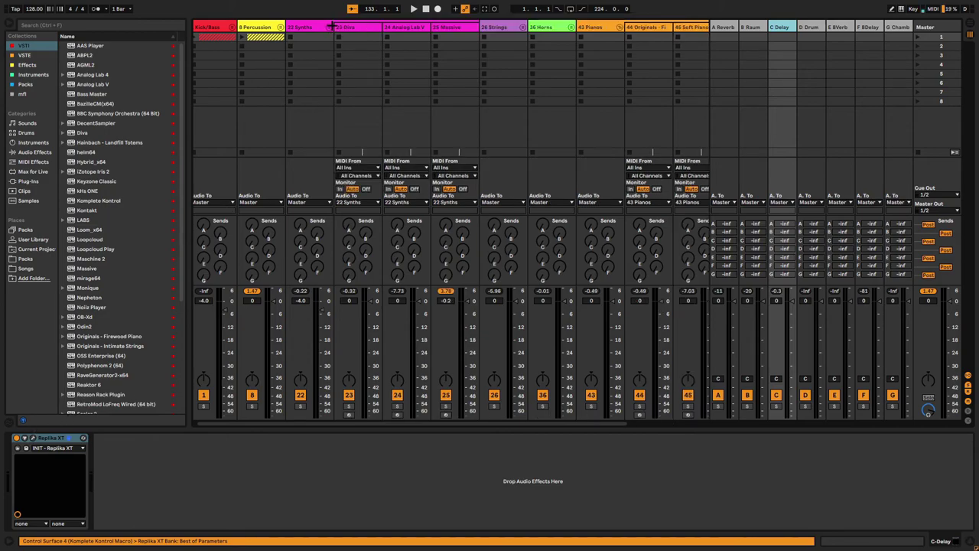
left_click(446, 25)
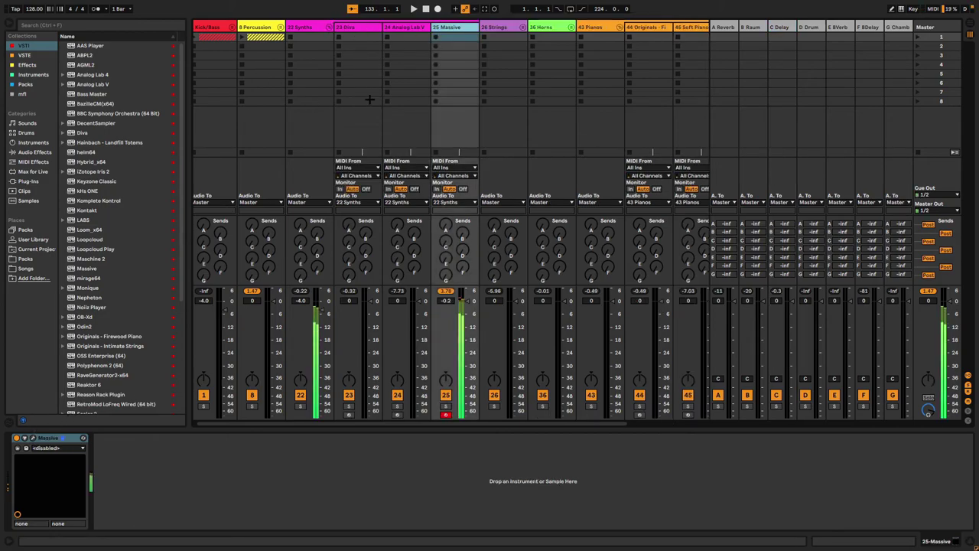
left_click_drag(446, 244, 446, 234)
left_click(33, 439)
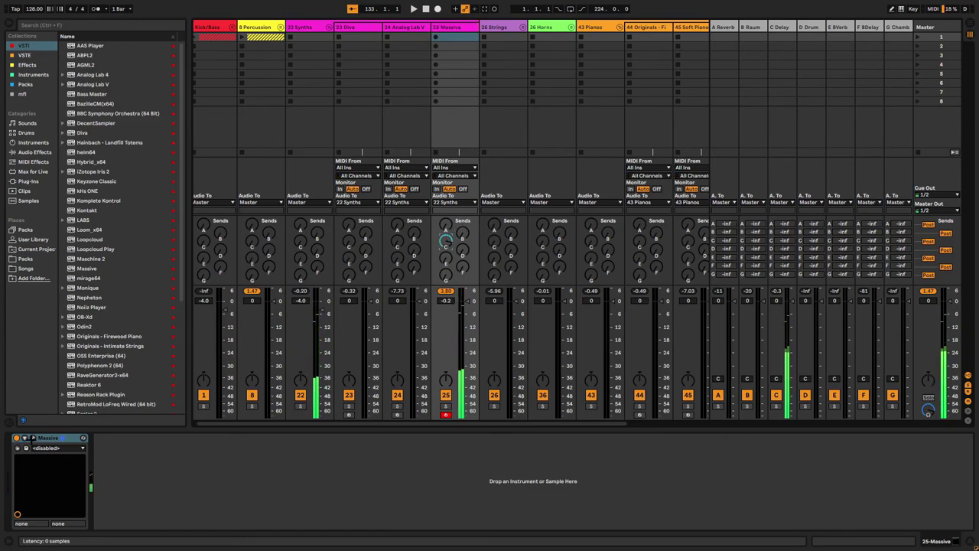
left_click(510, 50)
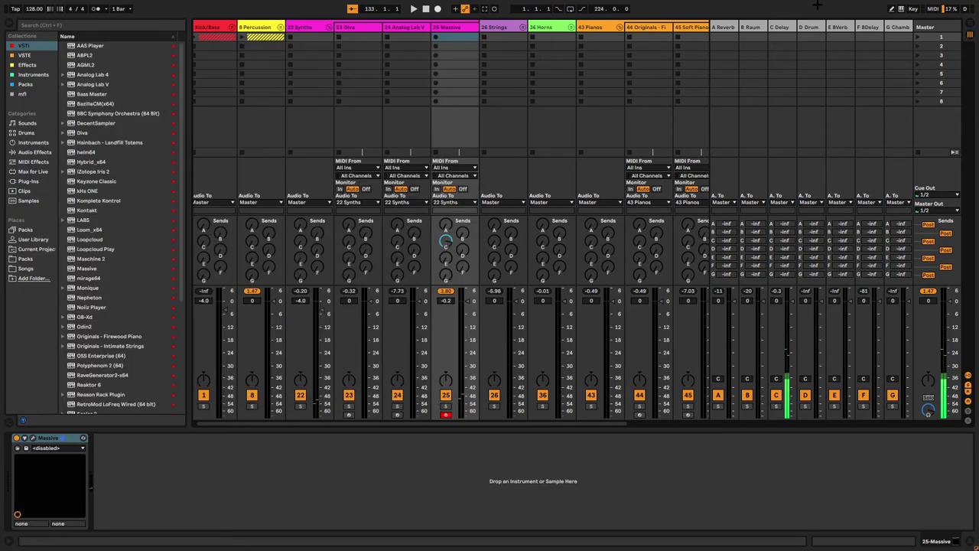
Inspect Replika XT on the C Delay return while playing the armed 25 Massive track, then close its window.
left_click(780, 27)
left_click(33, 438)
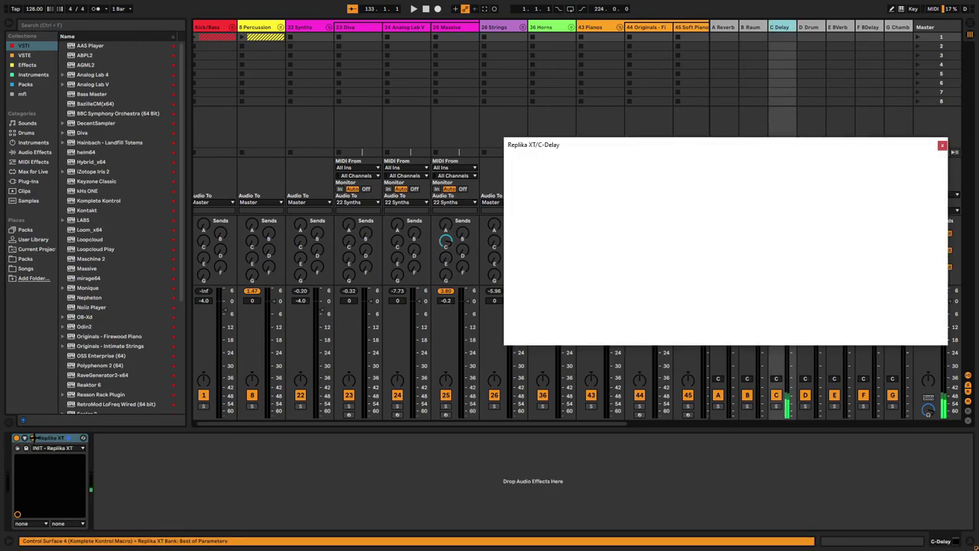
left_click(446, 415)
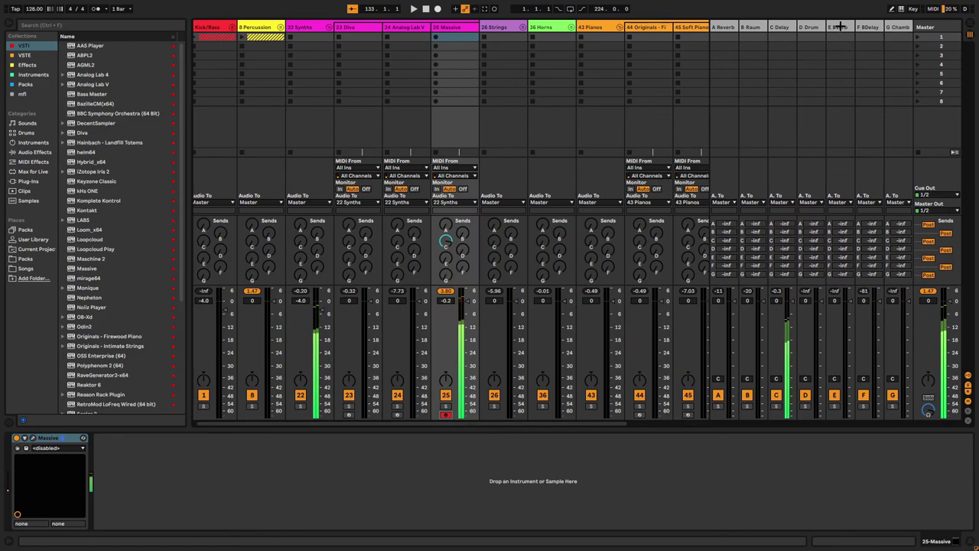
left_click(779, 27)
left_click_drag(757, 142, 606, 114)
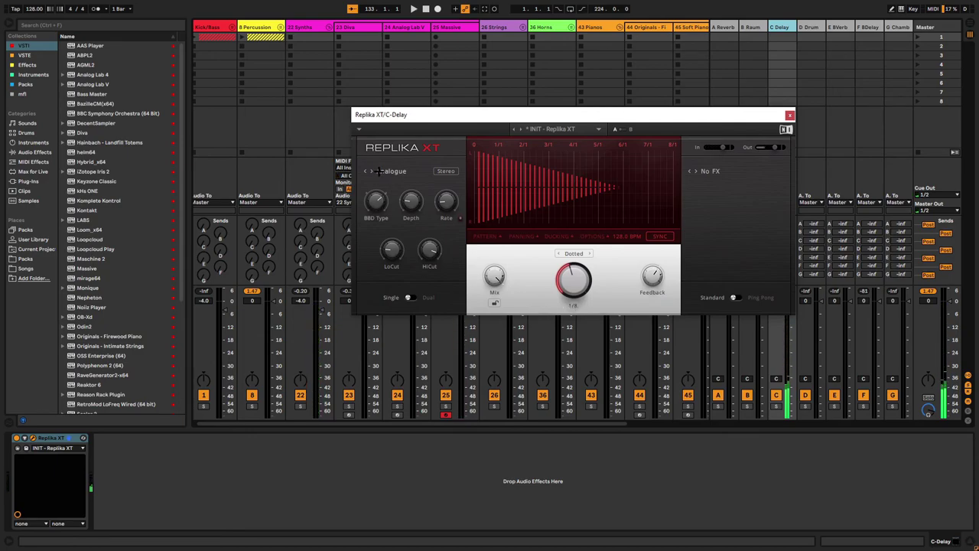
left_click(790, 115)
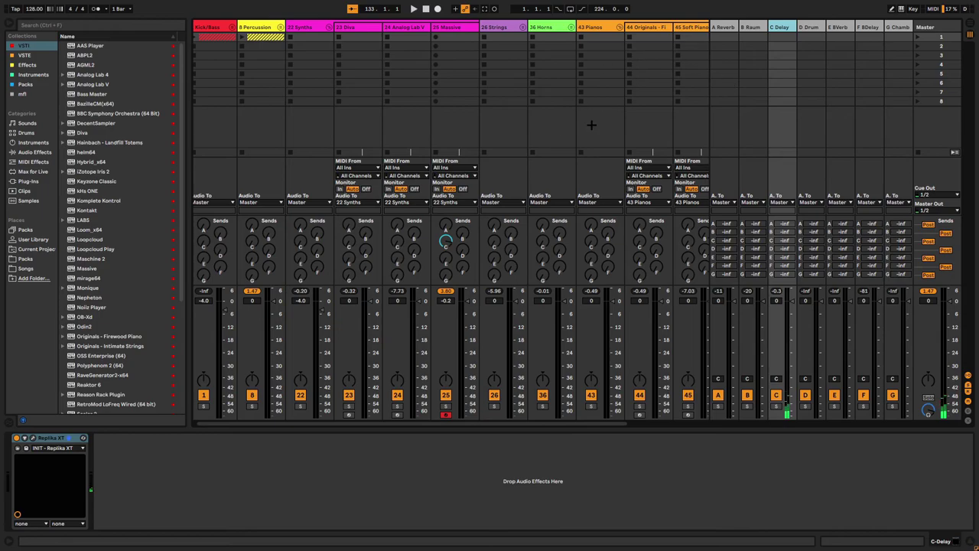
Select the 44 Originals - Firewood Piano track and examine the EQ, effect and compressor chains on the E BVerb and F BDelay returns.
left_click(662, 26)
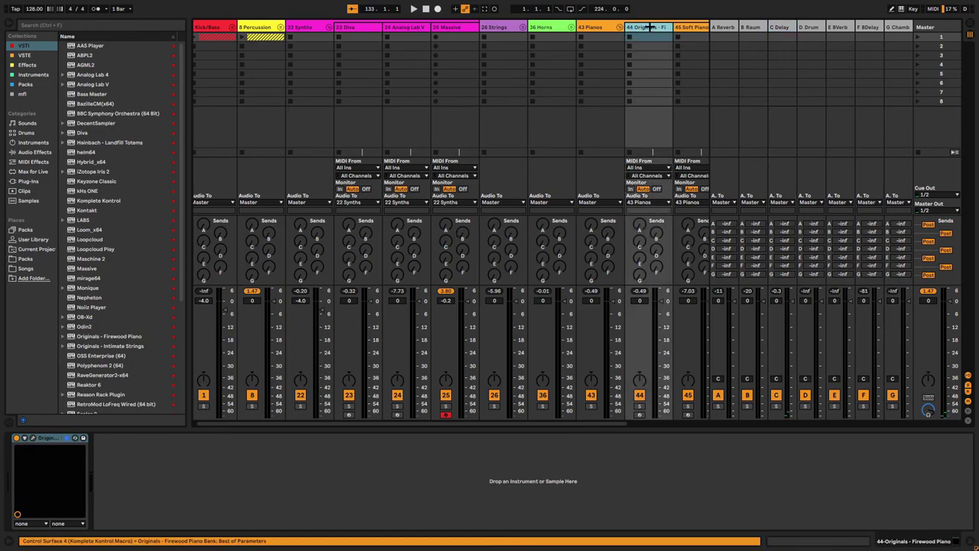
left_click(841, 29)
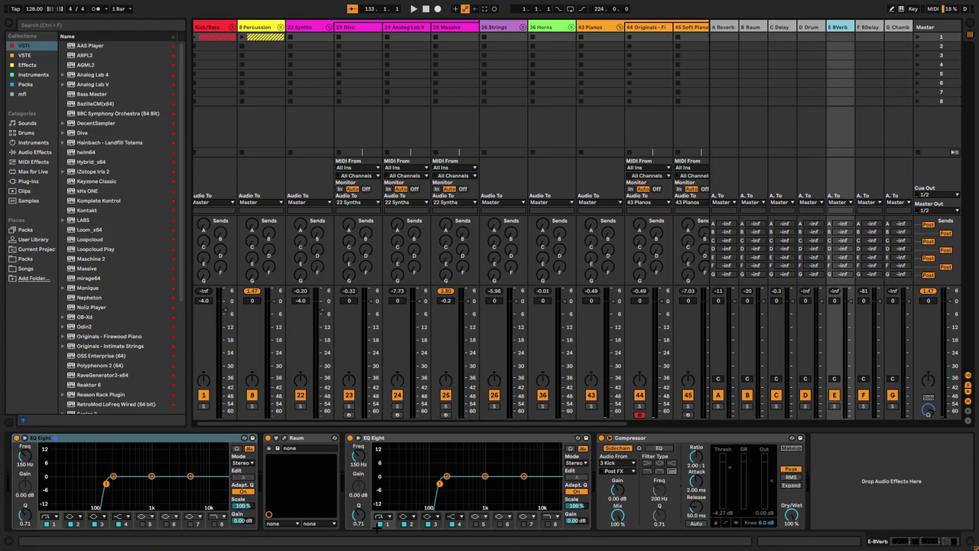
left_click(862, 27)
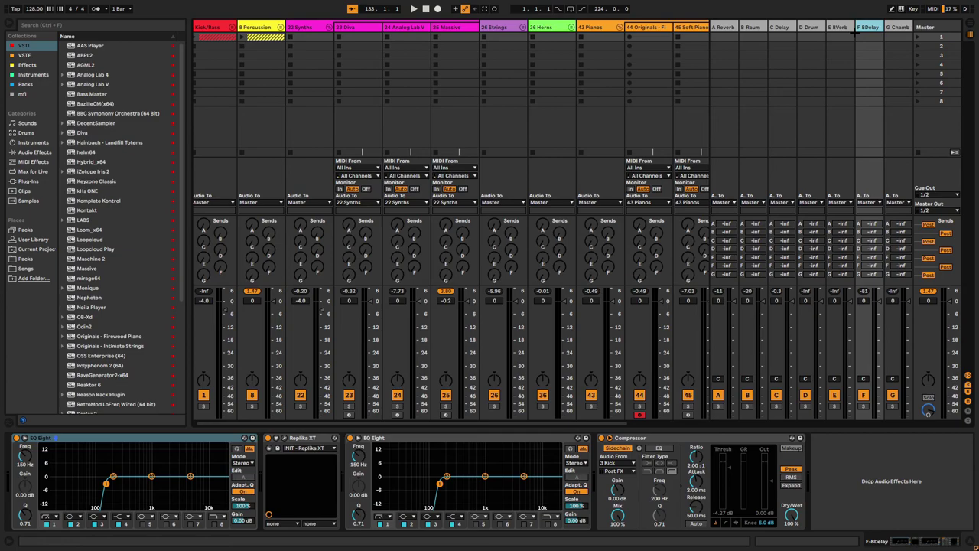
Inspect Abbey Road Chambers on the G Chamb return and close its window.
left_click(908, 28)
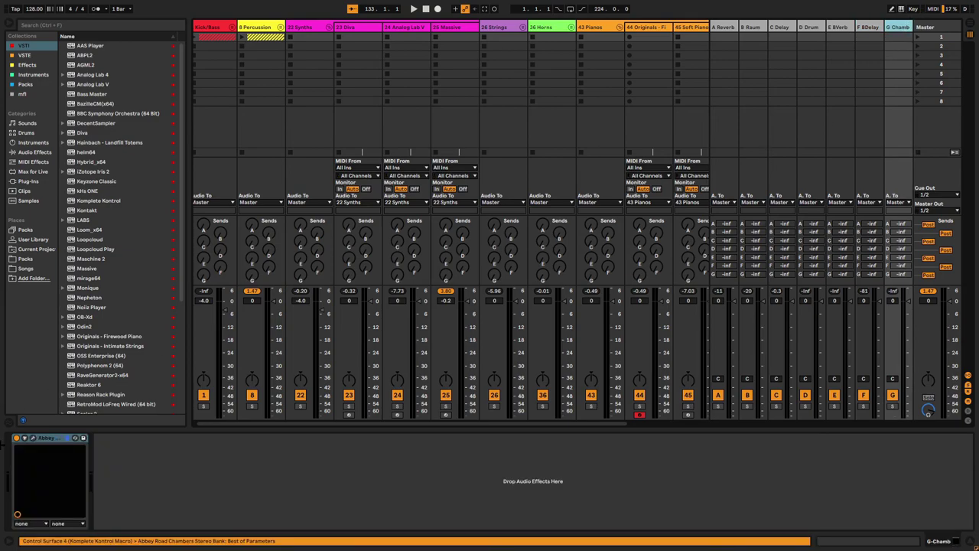
left_click(24, 437)
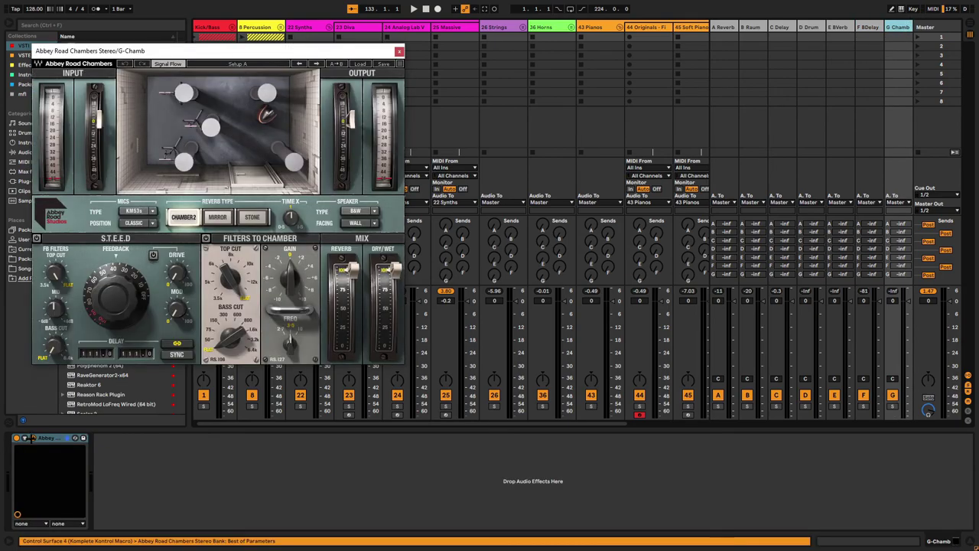
left_click(24, 438)
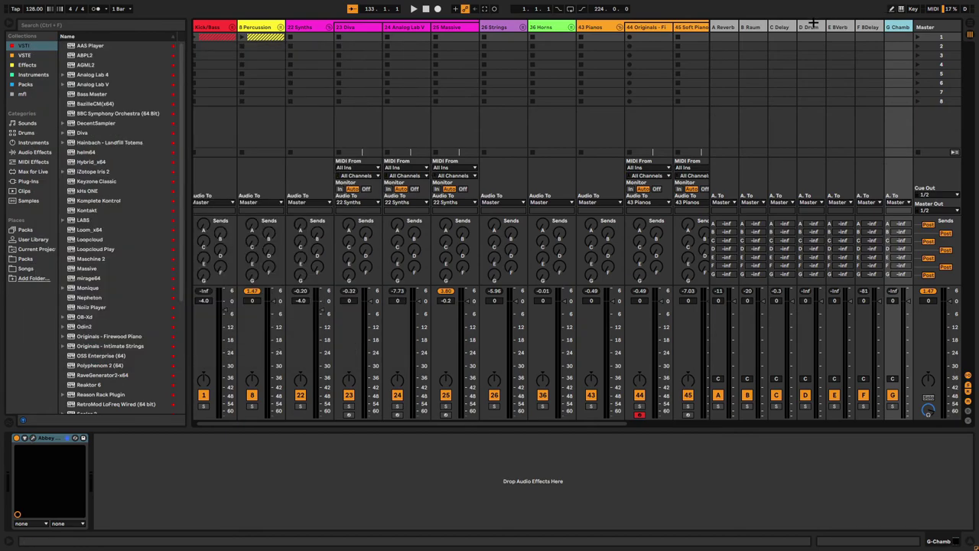
left_click(25, 437)
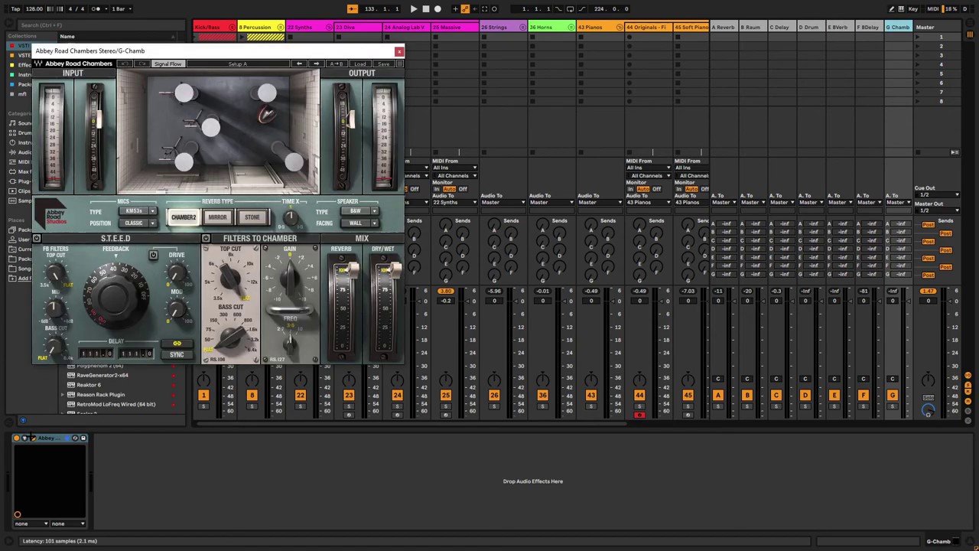
left_click(25, 437)
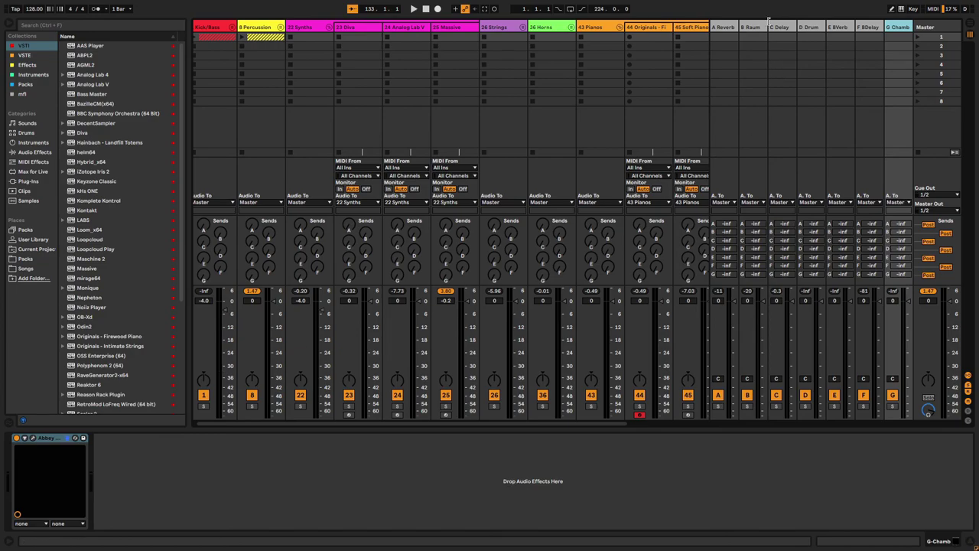
Inspect Rev PLATE-140 on the D Drum plate return and audition it on the Firewood Piano track with send D at -6.0 dB.
left_click(817, 27)
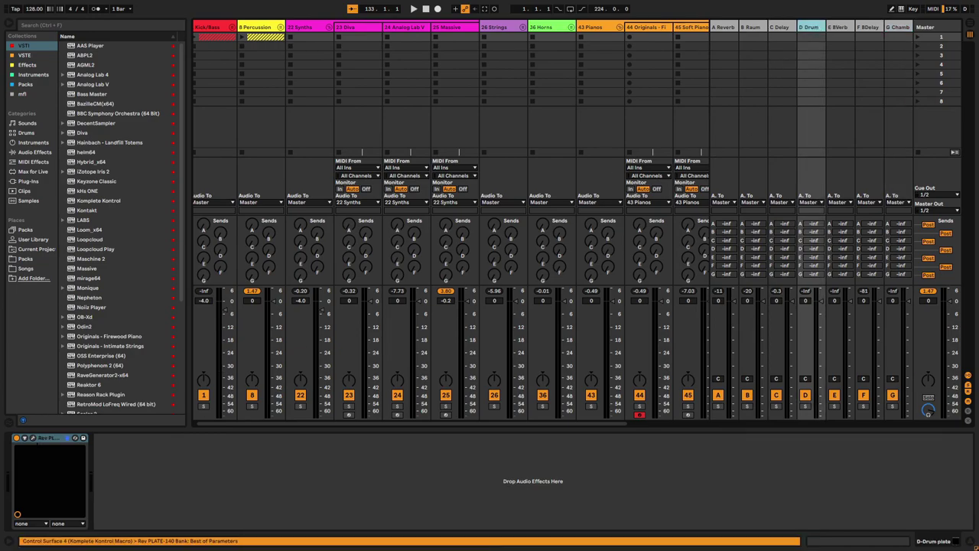
left_click(33, 438)
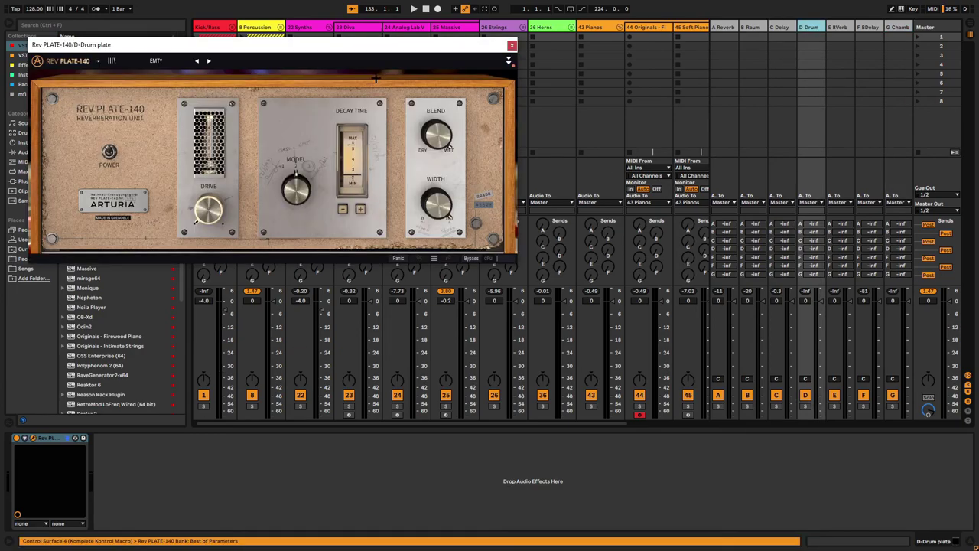
left_click(512, 45)
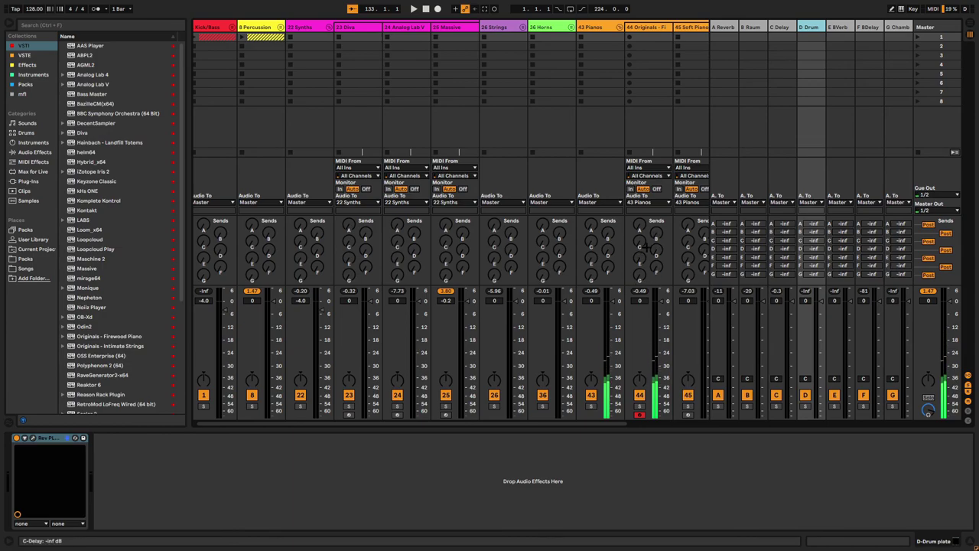
mouse_move(656, 249)
left_mouse_down()
mouse_move(656, 230)
mouse_move(656, 241)
left_mouse_up()
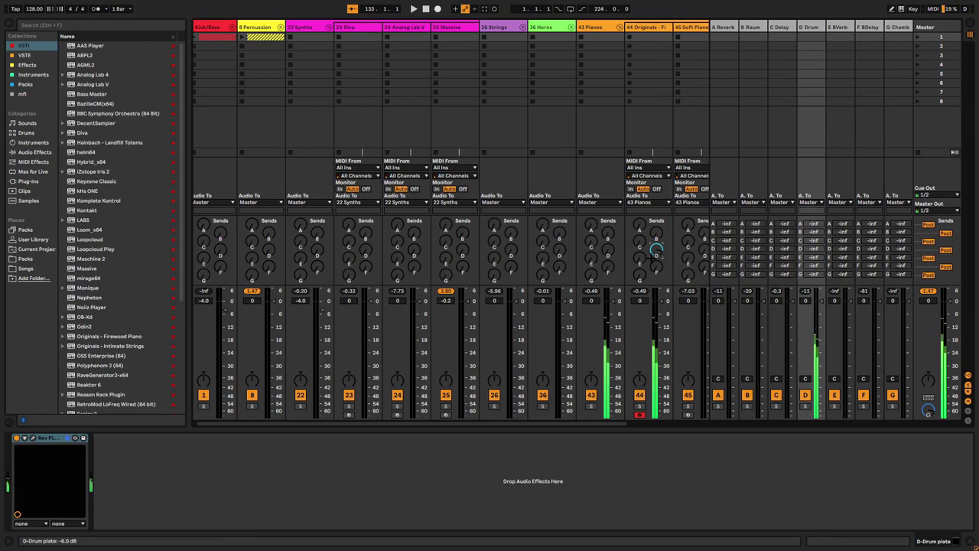
Select the Master track to show its effect devices.
left_click(935, 27)
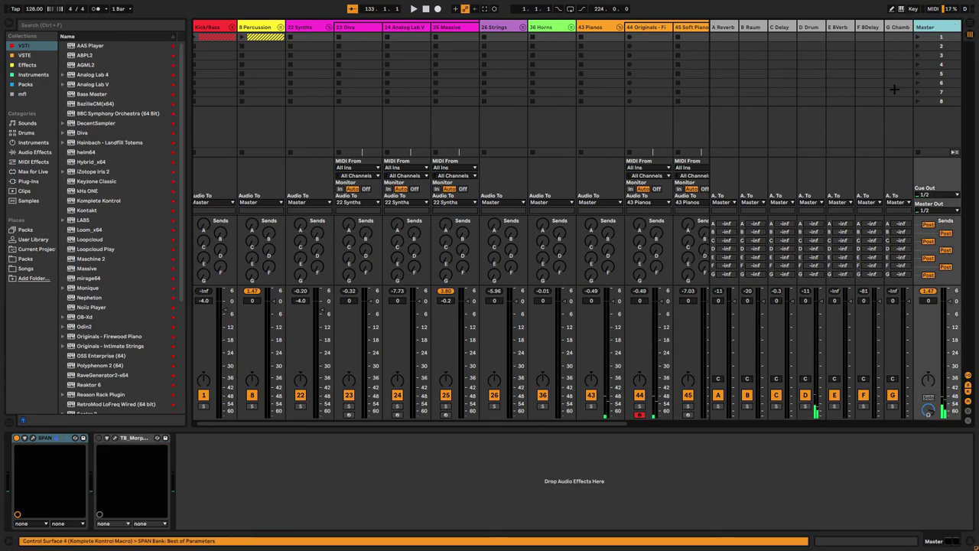